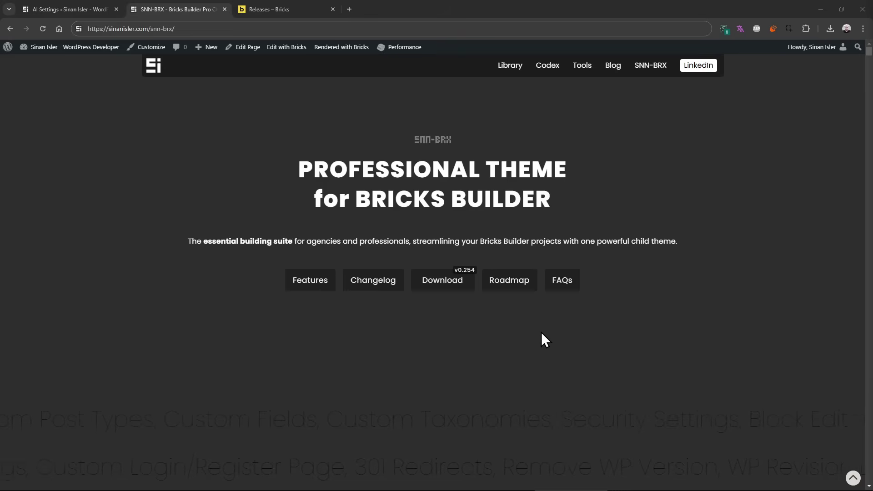
- Bring up the Releases – Bricks changelog and scroll to the Bricks 2.0 (RC) command palette notes
click(270, 9)
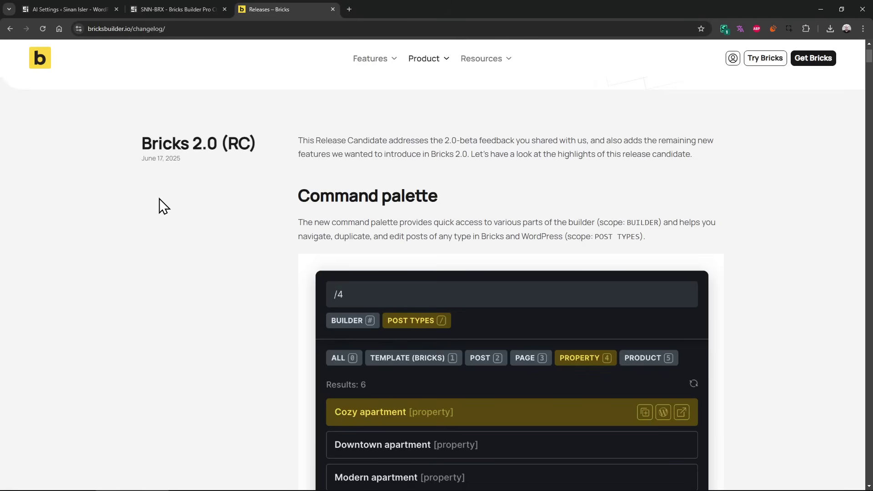
scroll(112, 190, down, 8)
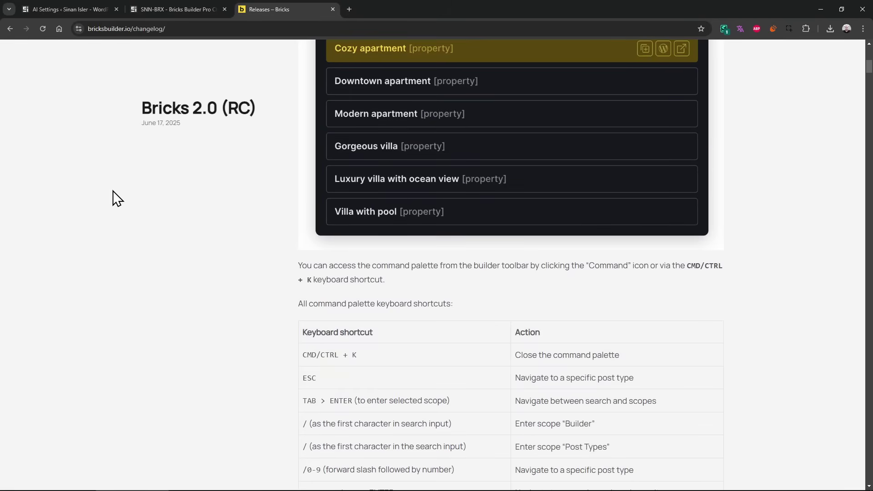
scroll(113, 190, up, 4)
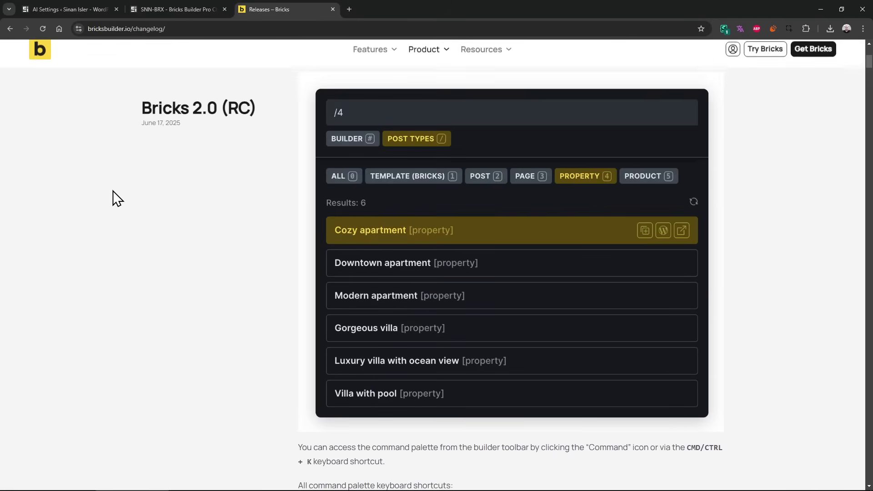
scroll(113, 190, down, 18)
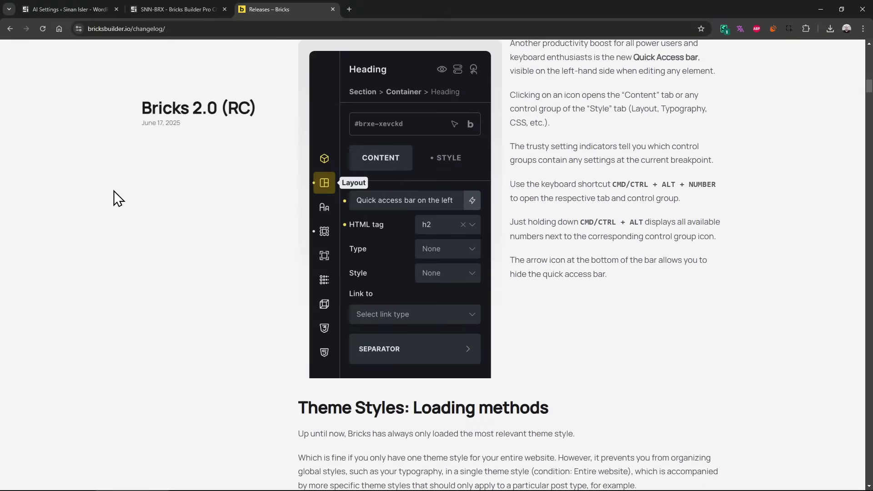
scroll(241, 249, up, 15)
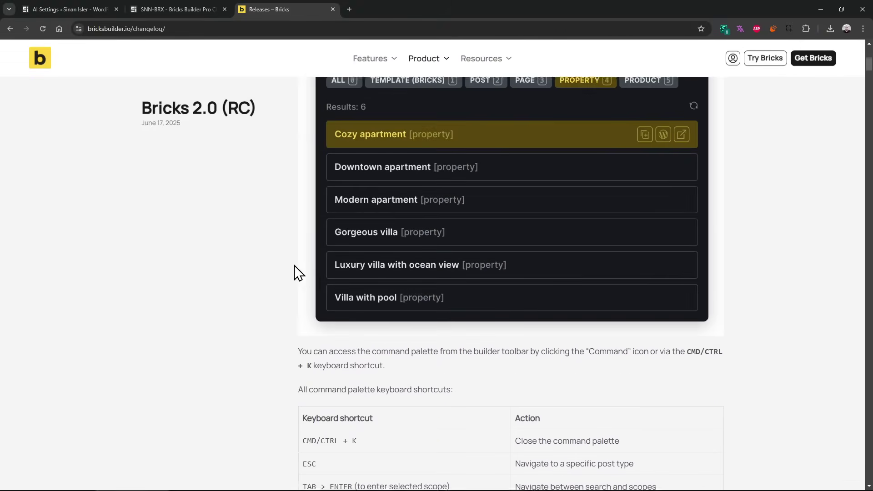
scroll(395, 223, up, 1)
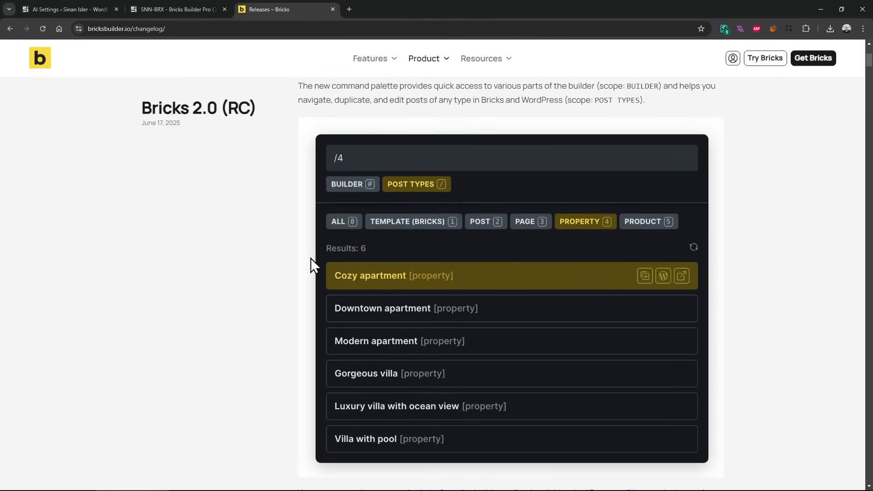
- Return to the SNN-BRX page and jump to its Features > AI section
click(175, 8)
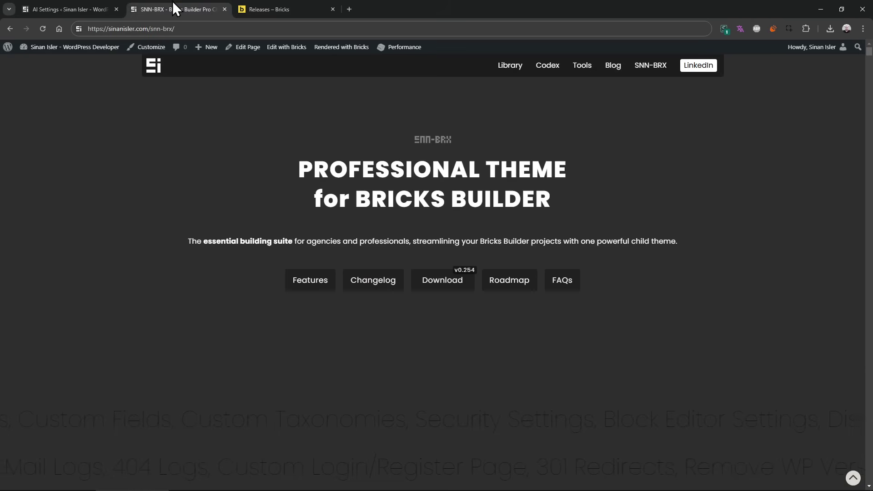
click(310, 277)
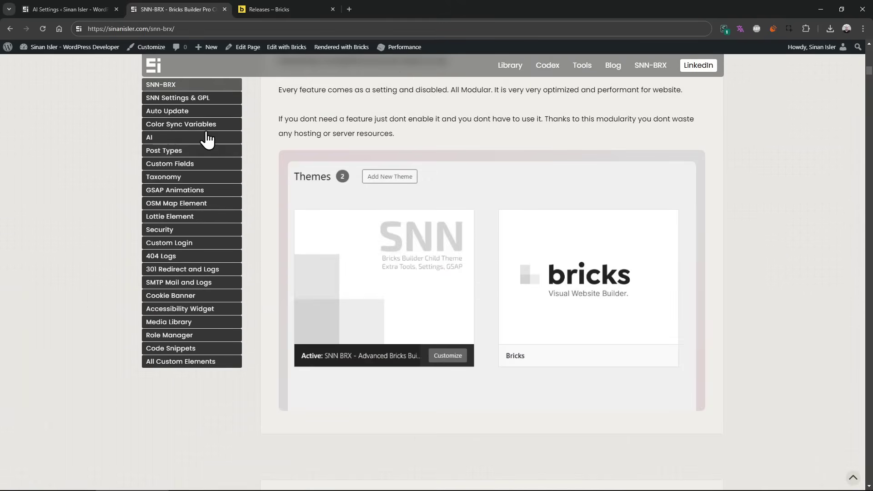
click(205, 136)
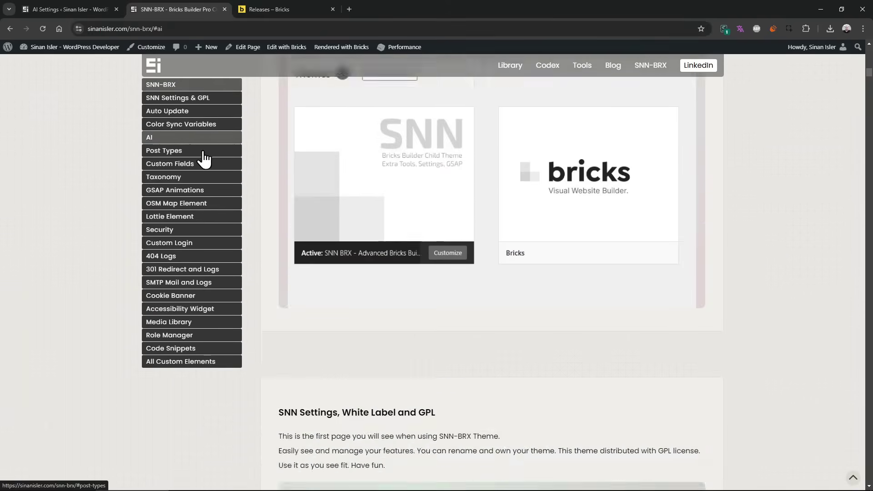
- Read down the AI features to the Bulk AI Content Editor section and its intro video
scroll(280, 234, down, 2)
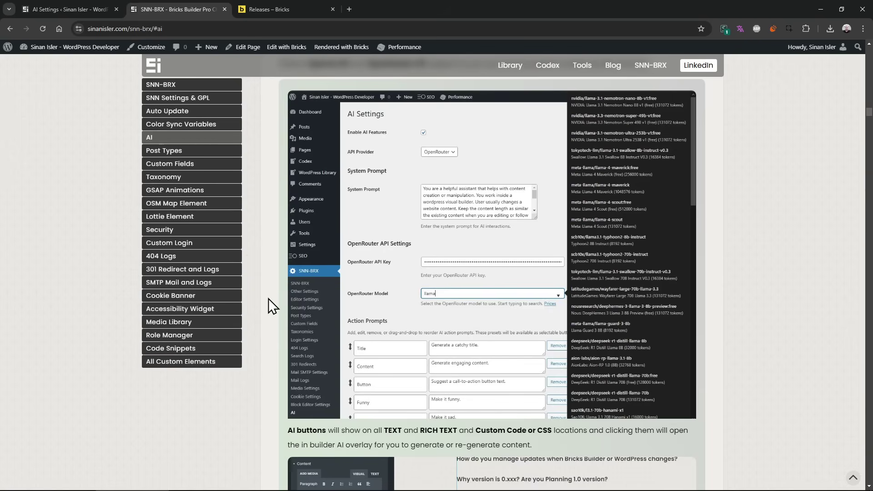
scroll(268, 299, down, 5)
scroll(268, 298, up, 3)
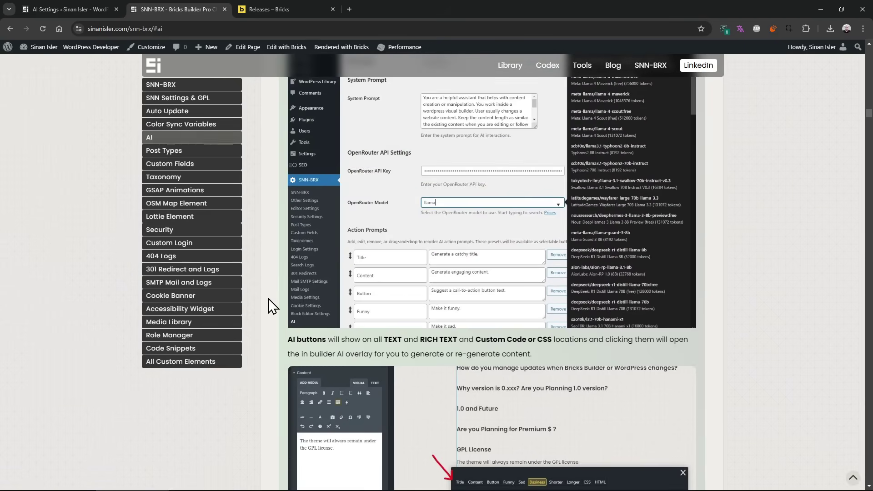
scroll(268, 298, down, 5)
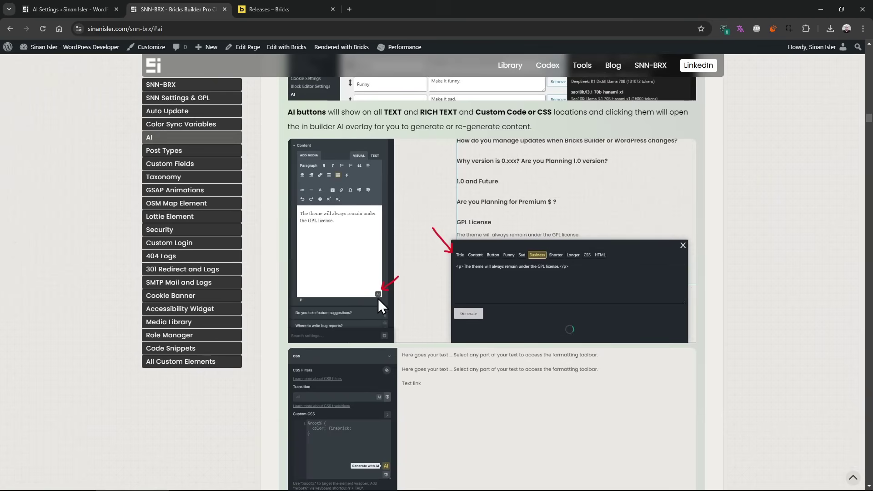
scroll(321, 255, up, 1)
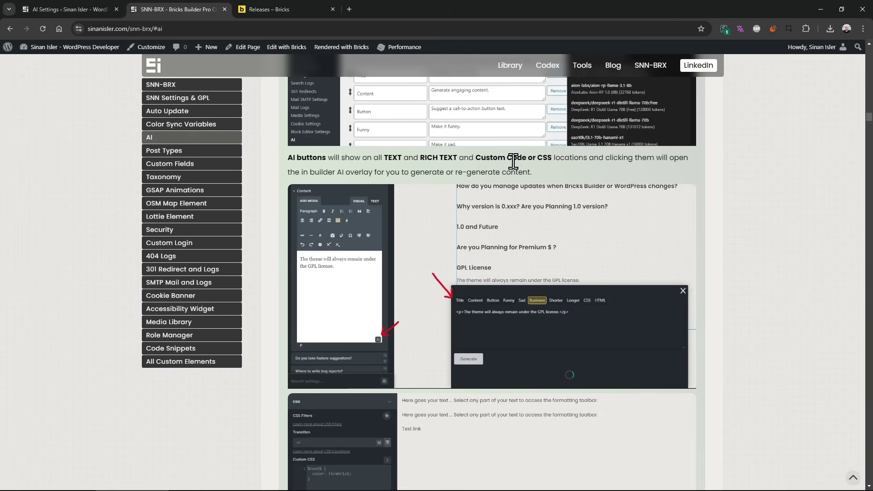
scroll(288, 291, down, 5)
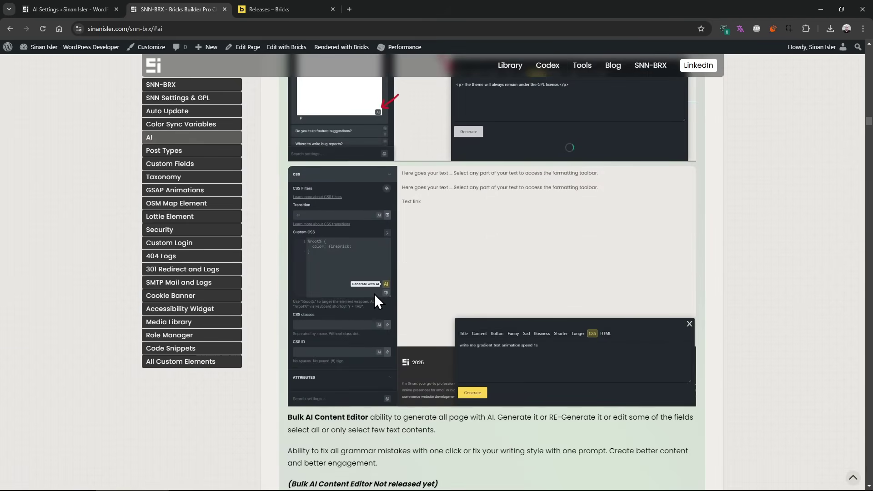
scroll(308, 310, down, 6)
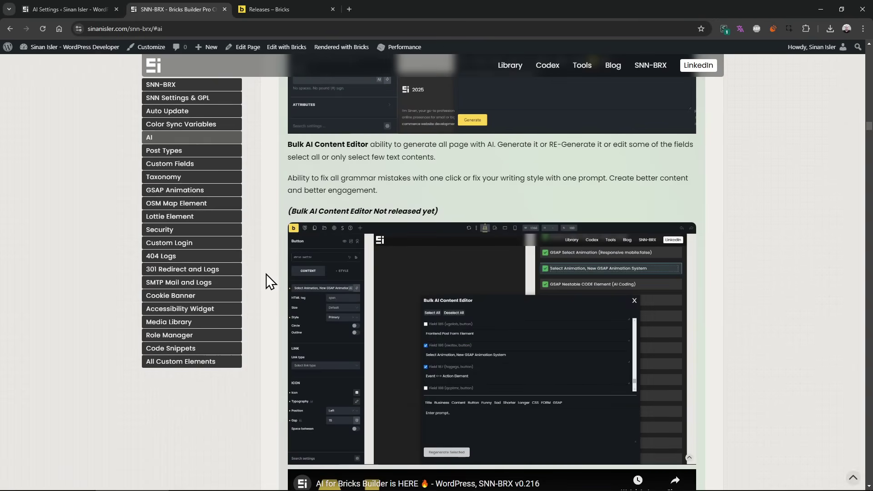
scroll(267, 274, down, 3)
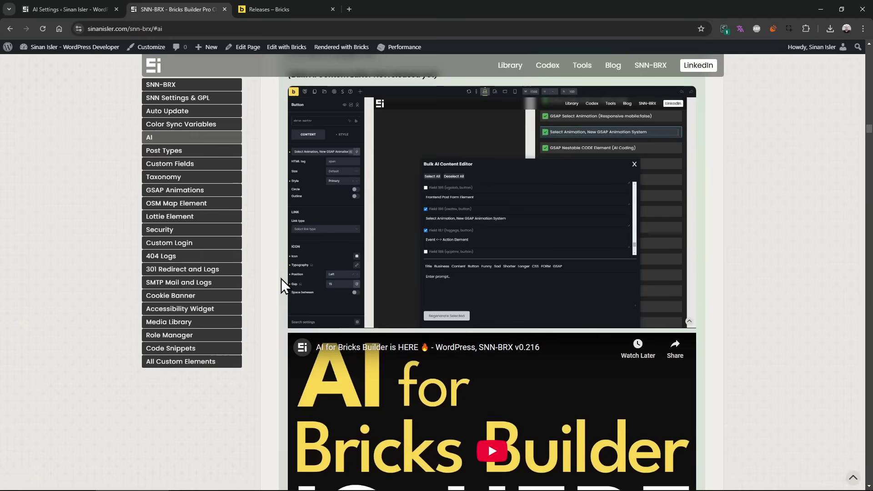
click(71, 9)
click(178, 9)
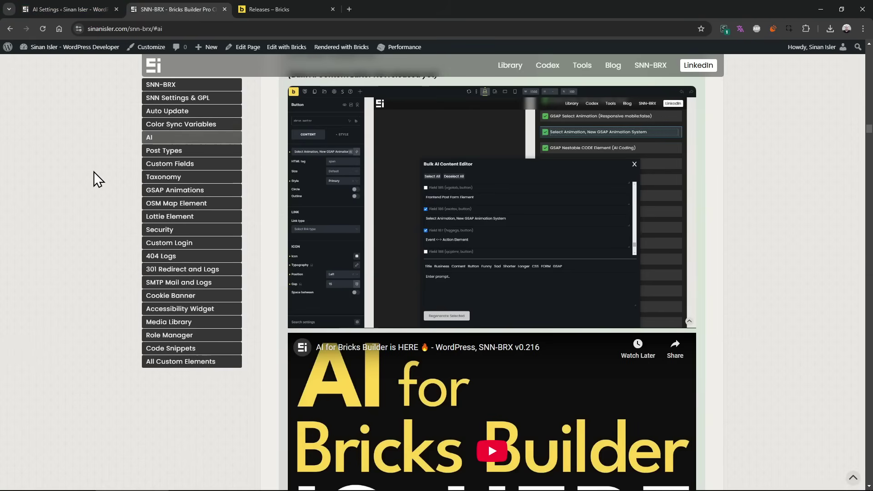
- From the AI Settings admin sidebar, open the Pages list in a new tab and switch to it
click(70, 9)
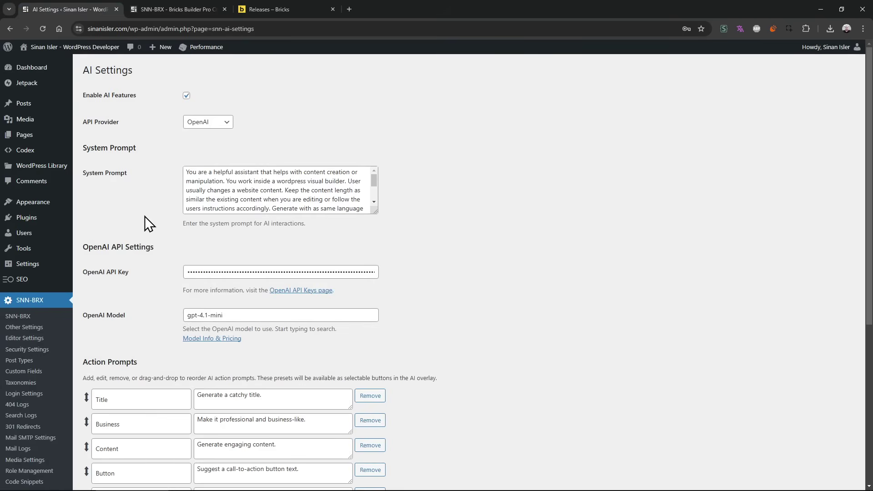
click(167, 4)
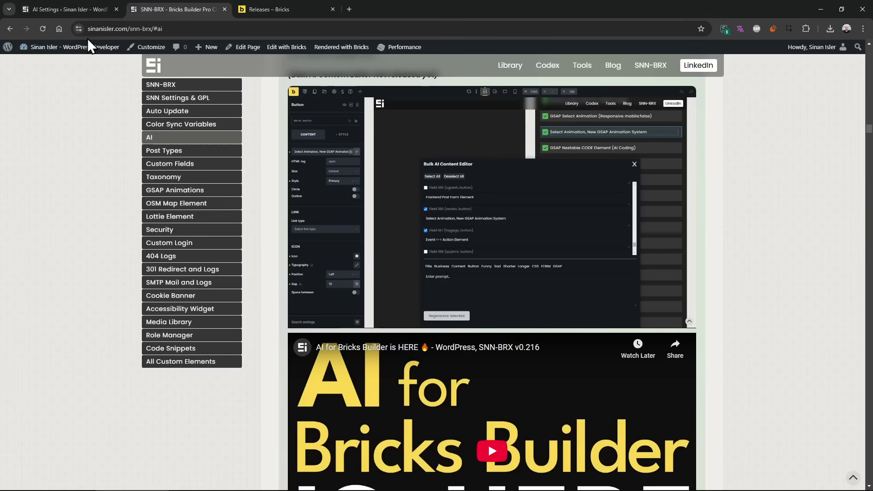
click(95, 6)
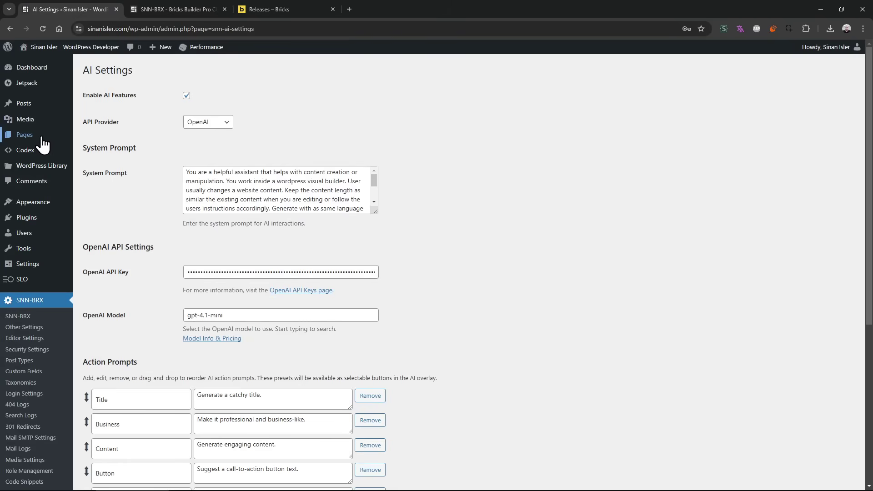
middle_click(82, 135)
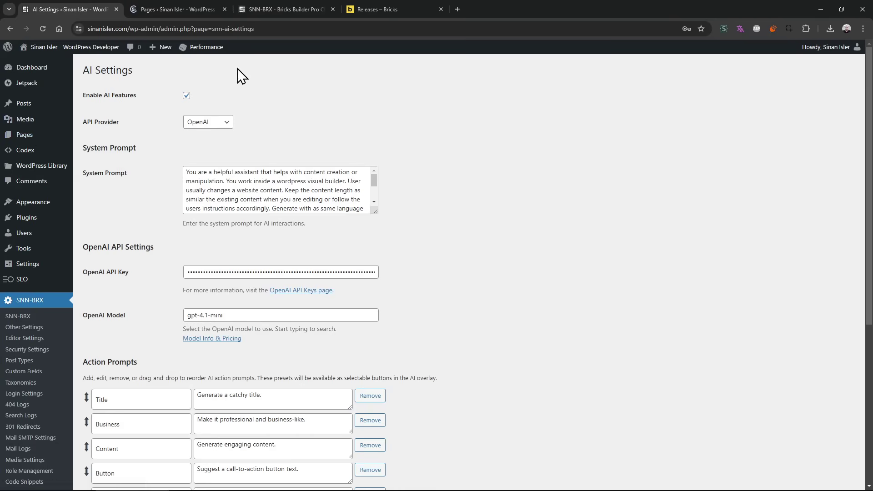
click(165, 9)
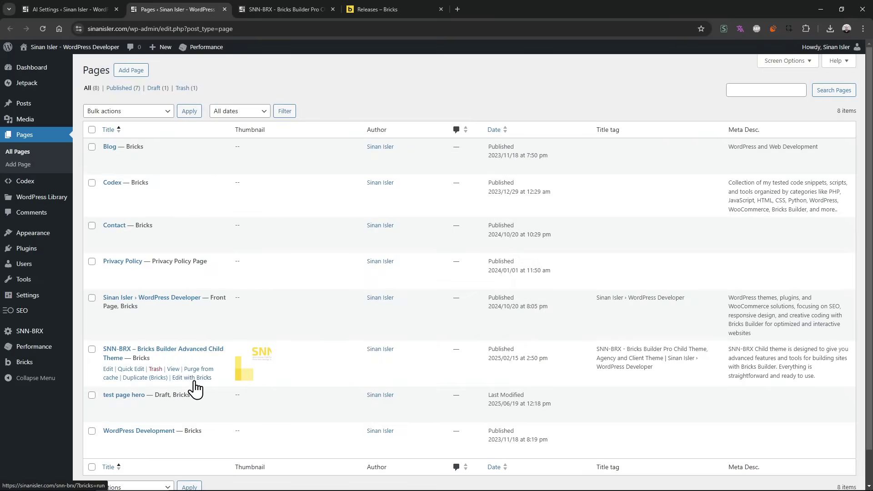
- Edit test page hero in Bricks and prompt the heading's AI assistant: 'this iss a flower shop -- write title'
click(196, 414)
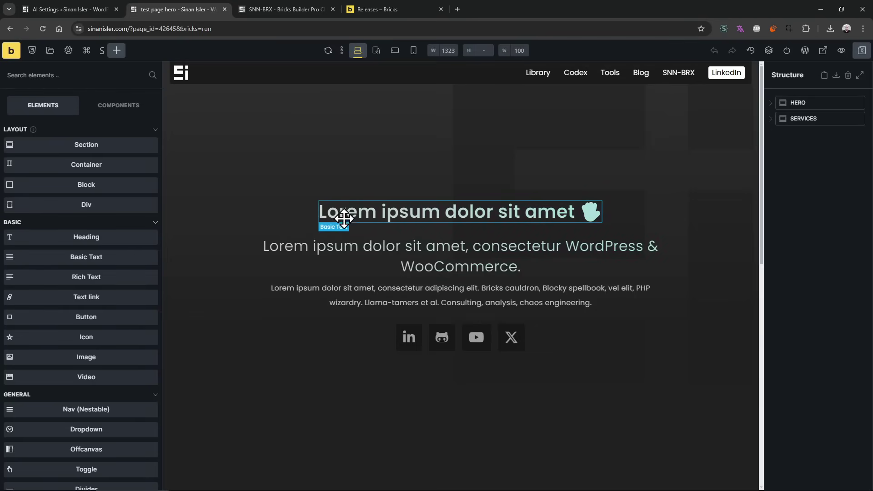
click(342, 213)
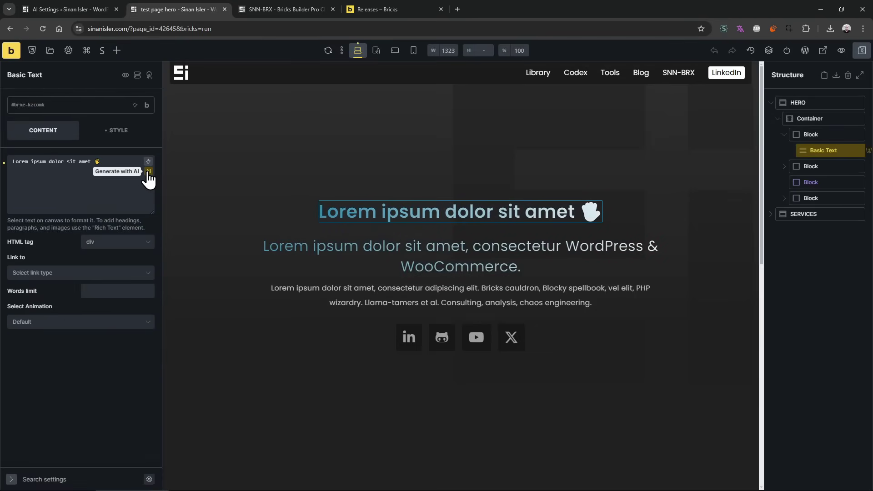
click(148, 172)
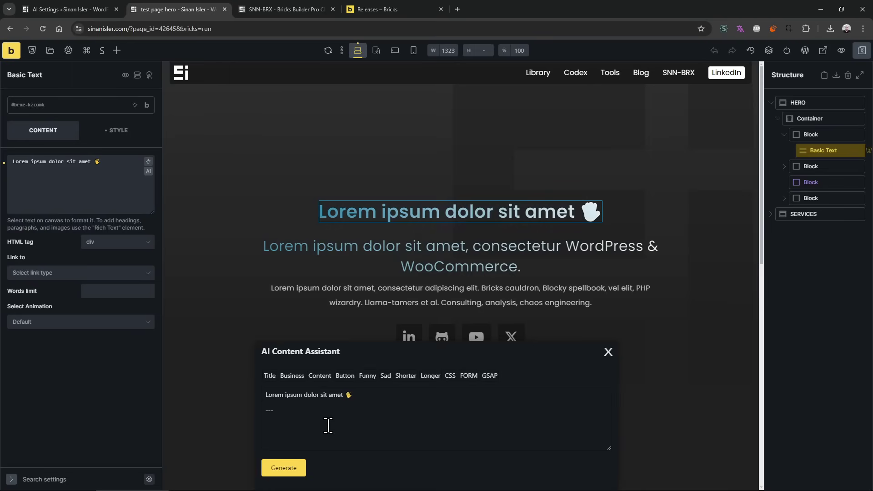
text(this iss a flower sh)
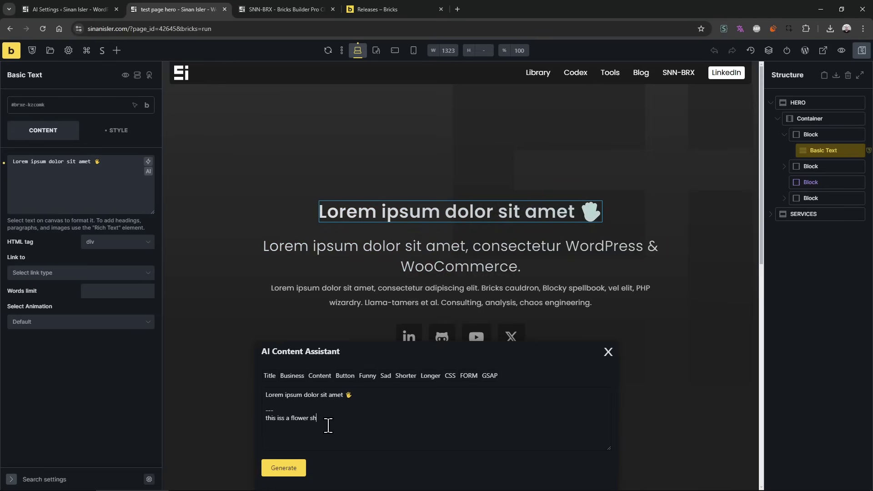
text(op -- write title)
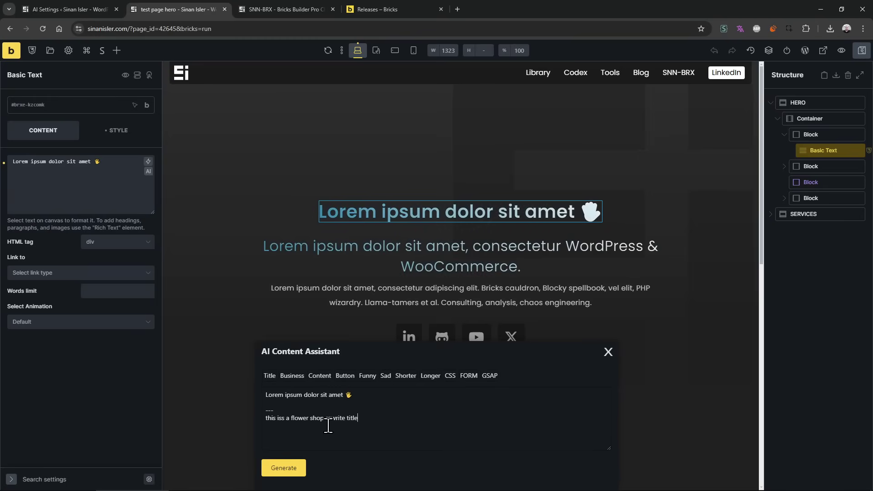
- In AI Settings Action Prompts, drag the Button preset up to sit just below Title
click(368, 375)
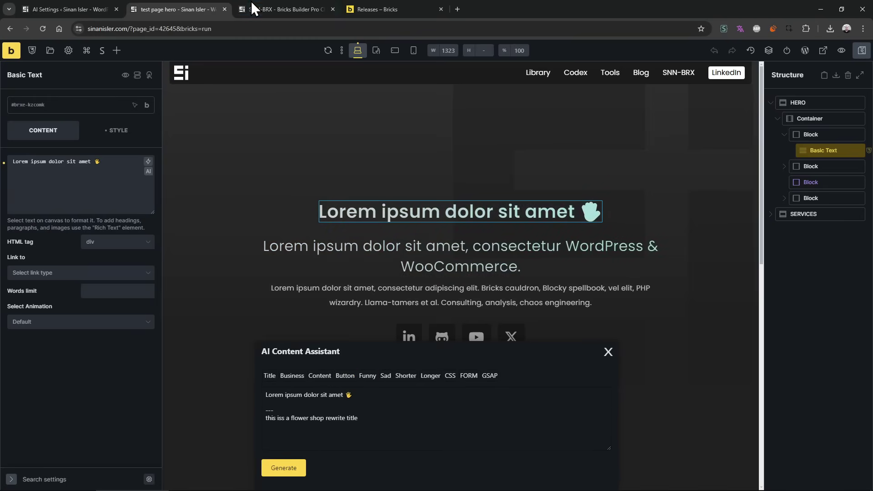
click(48, 10)
scroll(131, 189, down, 5)
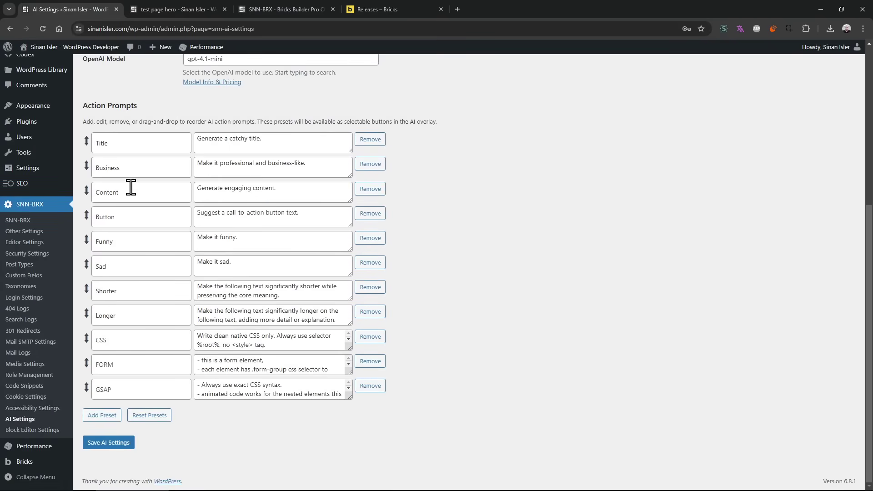
drag(87, 218, 96, 171)
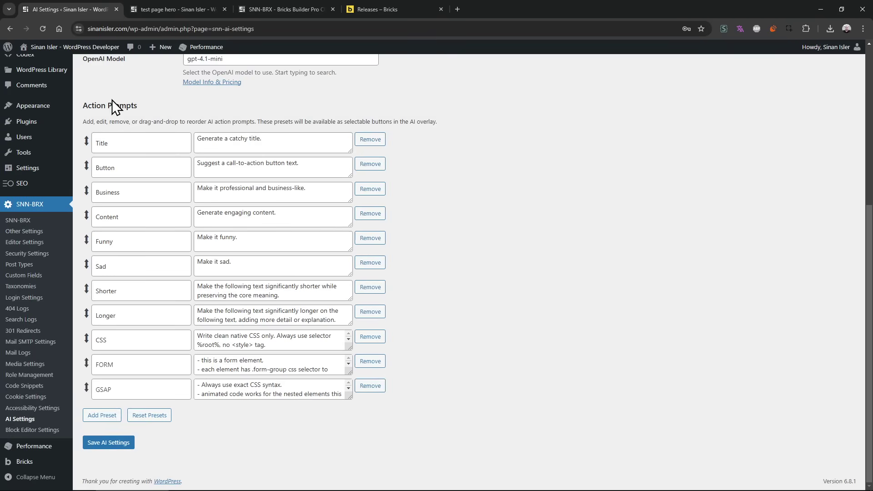
drag(112, 100, 348, 470)
click(251, 375)
drag(209, 121, 443, 384)
click(180, 142)
drag(125, 121, 199, 432)
click(199, 432)
- Insert the AI title 'Fresh Blooms for Every Occasion' into the hero heading, then undo it with Ctrl+Z
click(158, 5)
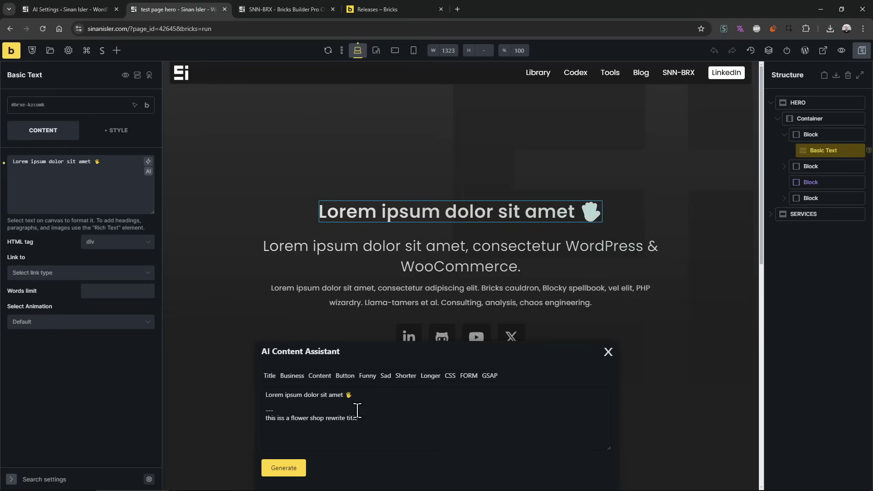
click(283, 471)
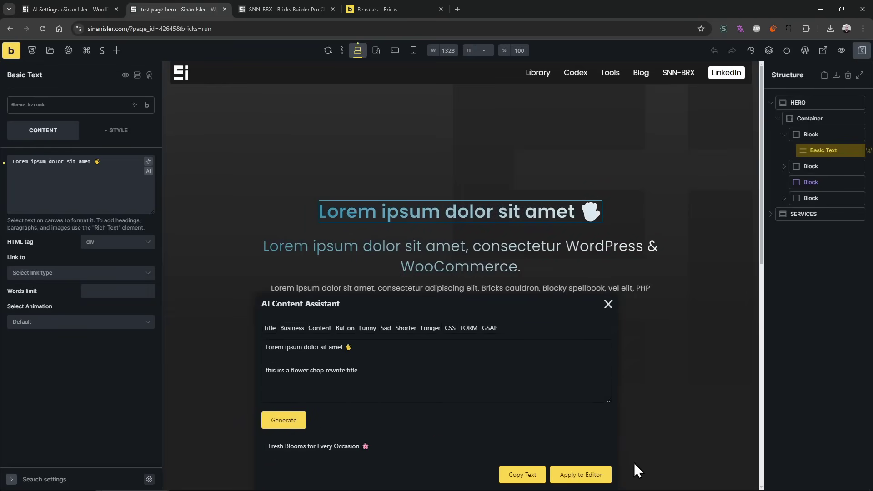
click(586, 473)
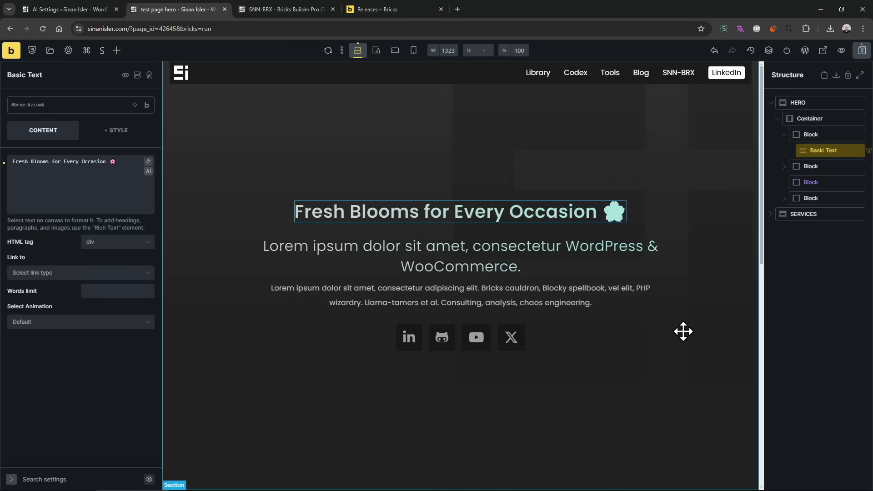
key(ctrl+z)
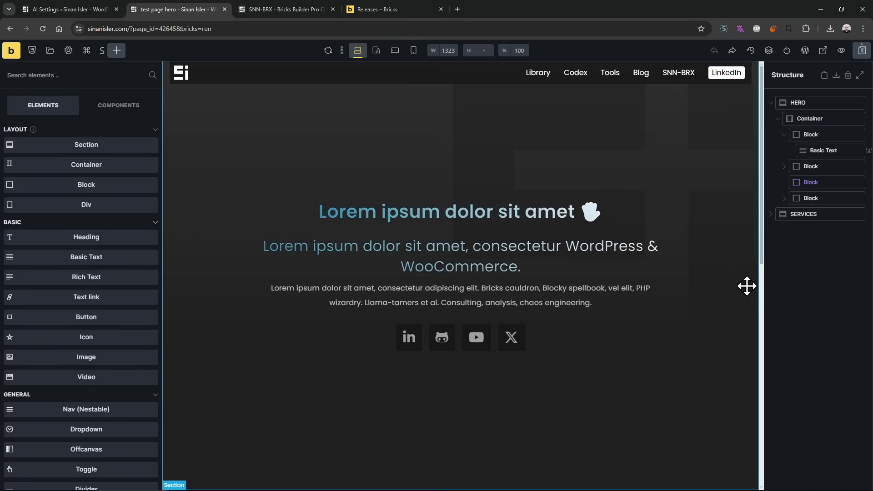
mouse_move(796, 489)
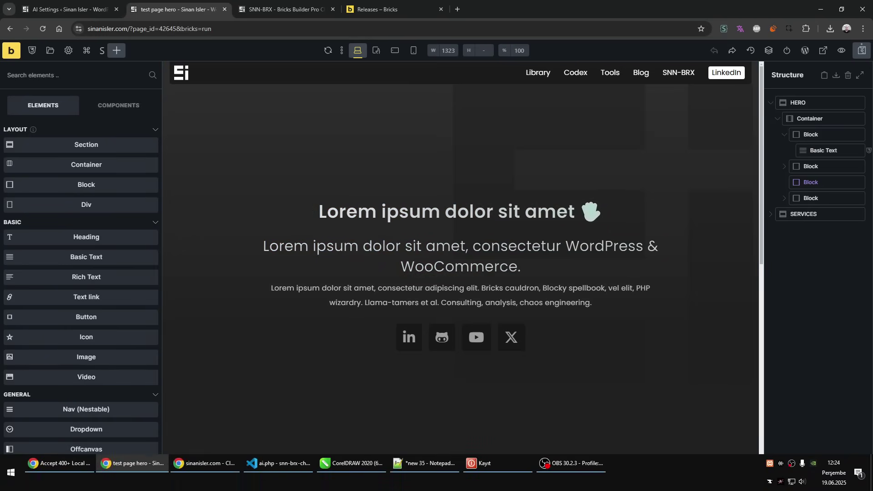
click(286, 481)
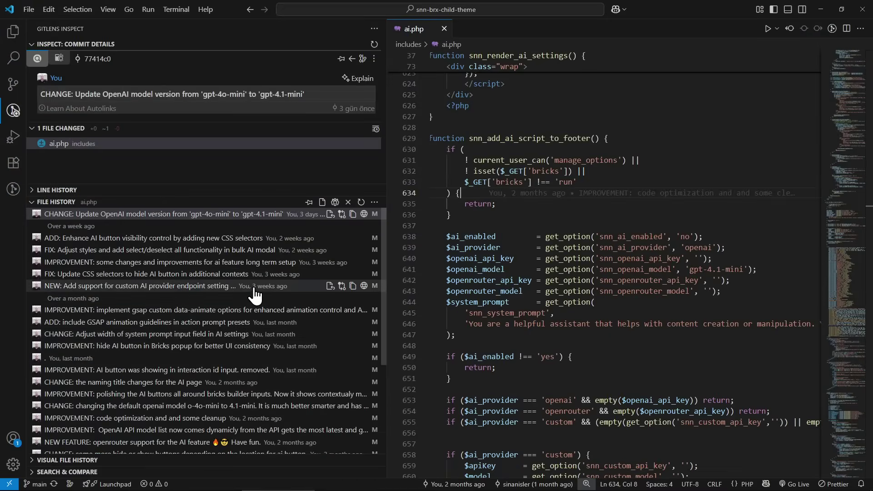
mouse_move(243, 291)
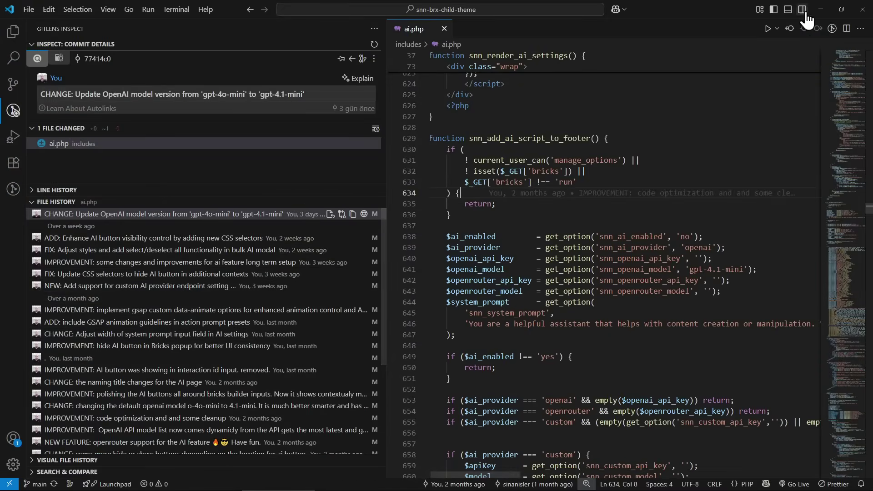
click(820, 10)
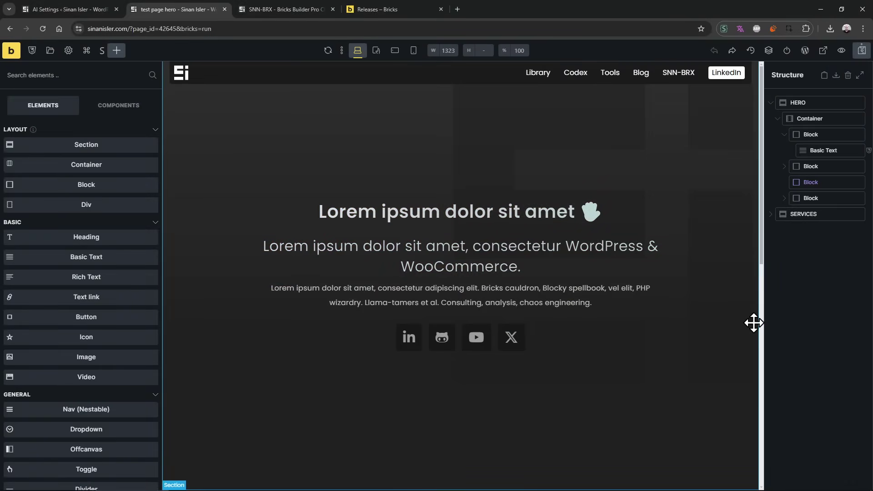
key(ctrl+shift+a)
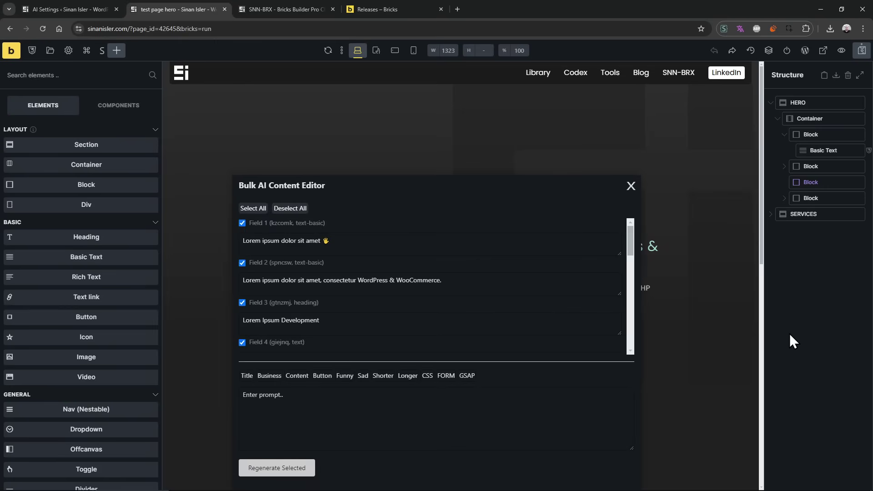
click(415, 28)
text(ctrl)
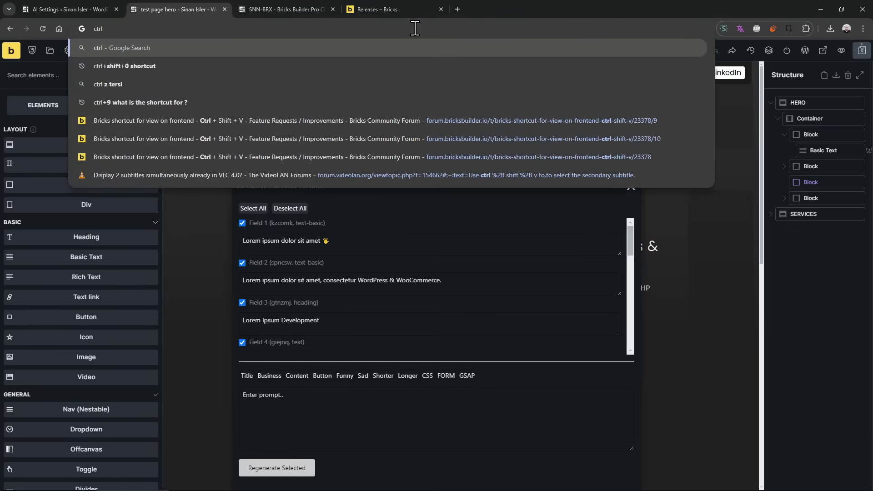
text(+1)
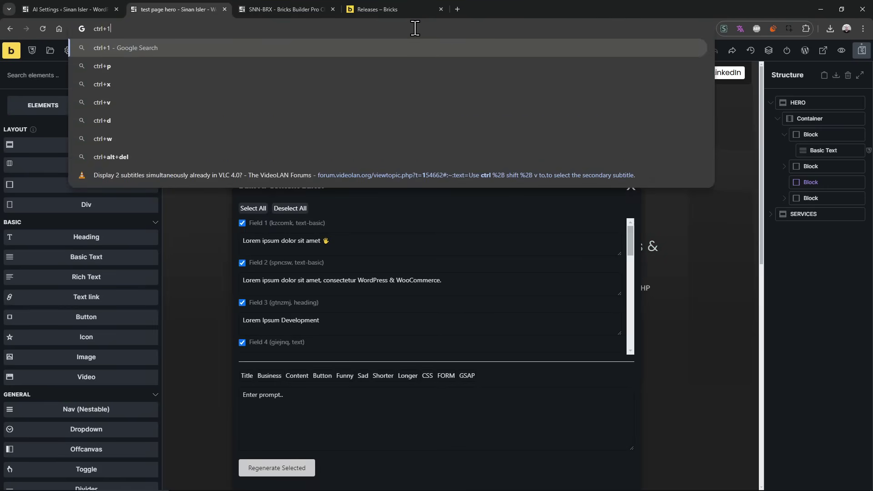
key(ctrl+a)
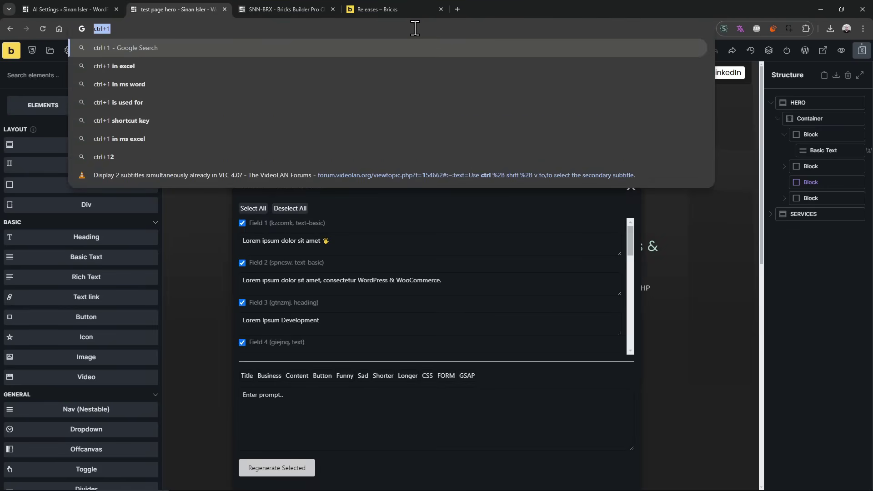
text(command+1)
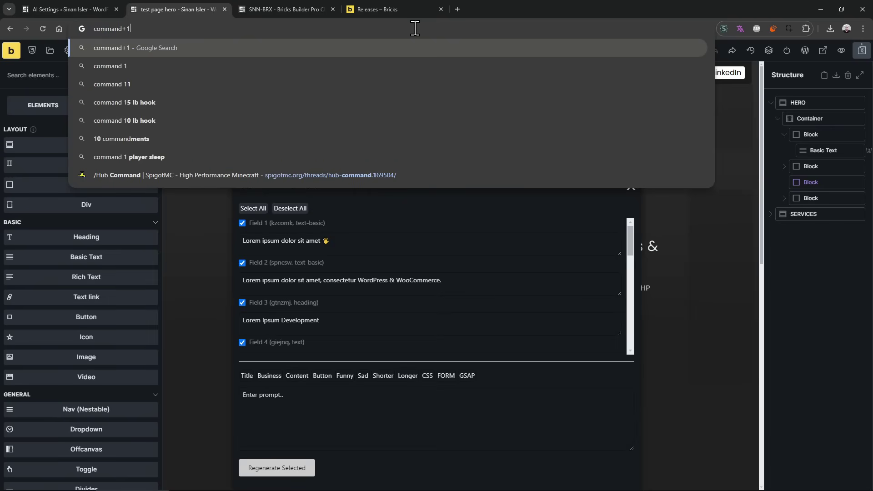
click(576, 400)
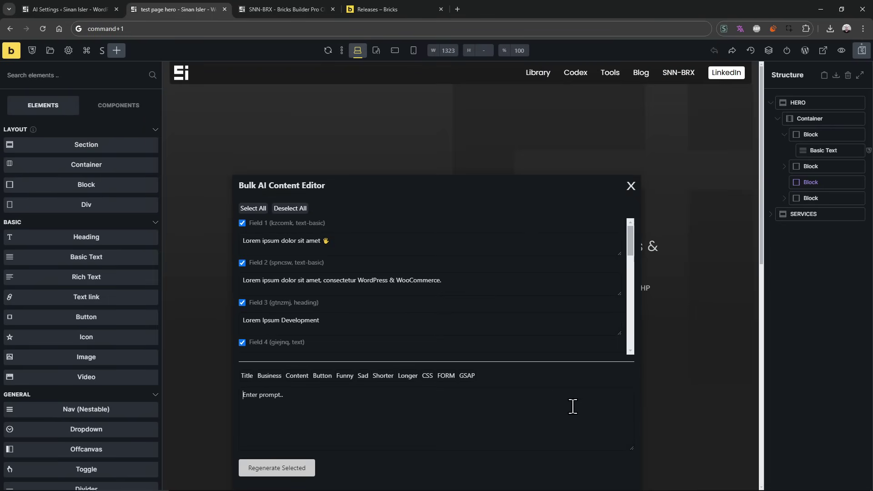
click(630, 186)
key(ctrl+1)
scroll(630, 246, down, 10)
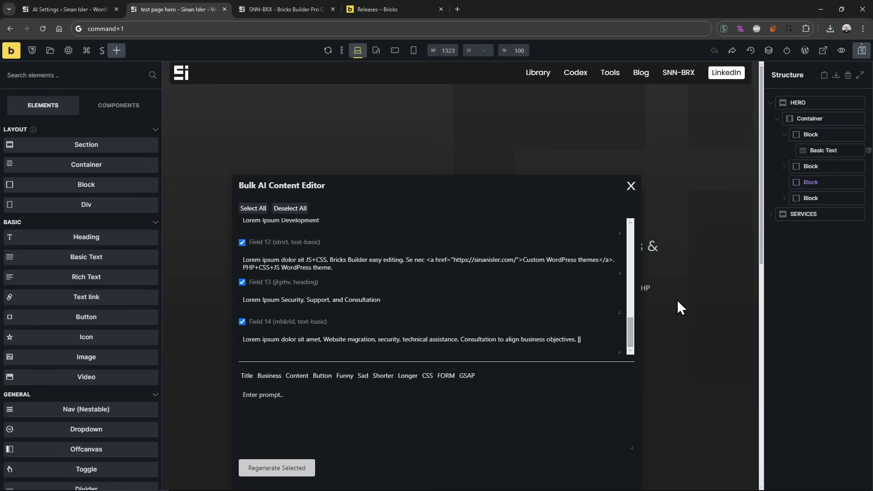
click(630, 186)
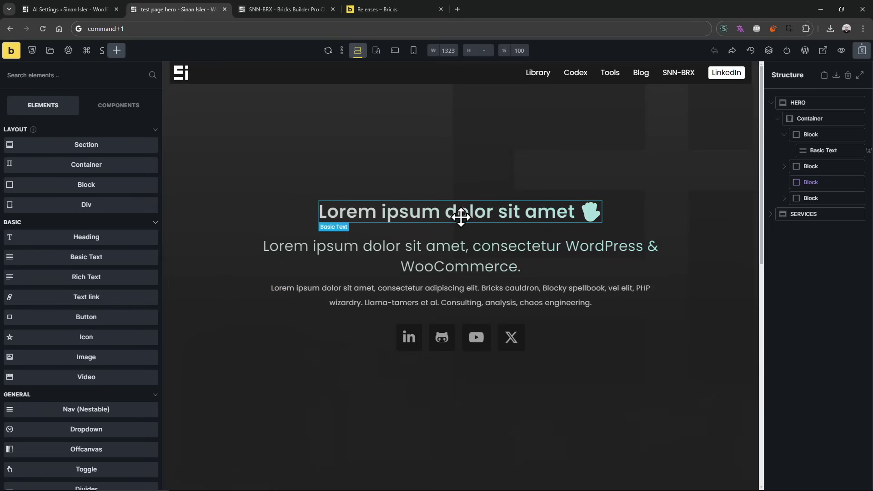
- Inspect the hero and service card elements, then open the Bulk AI Content Editor with Ctrl+Shift+A
click(460, 217)
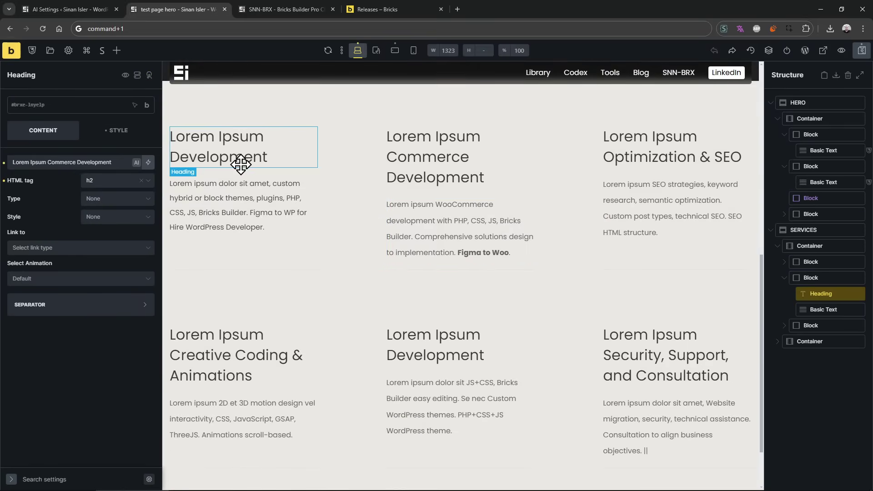
click(510, 216)
click(650, 150)
click(655, 210)
scroll(514, 267, up, 6)
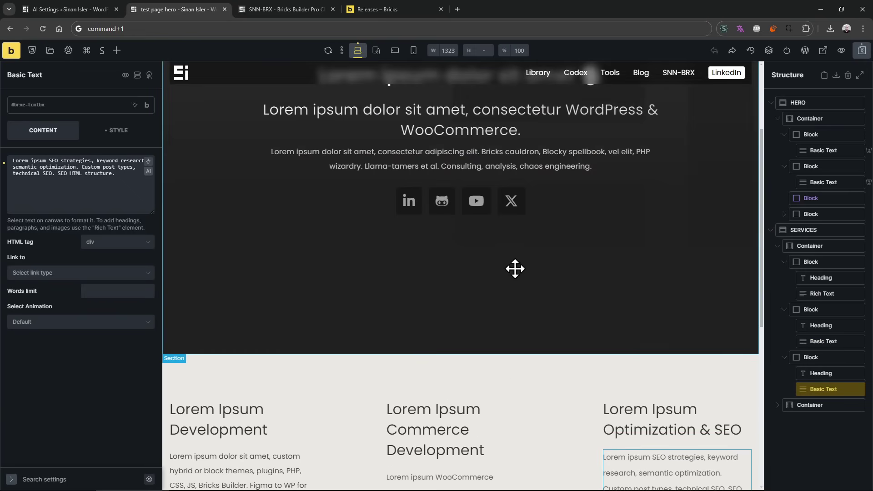
click(479, 158)
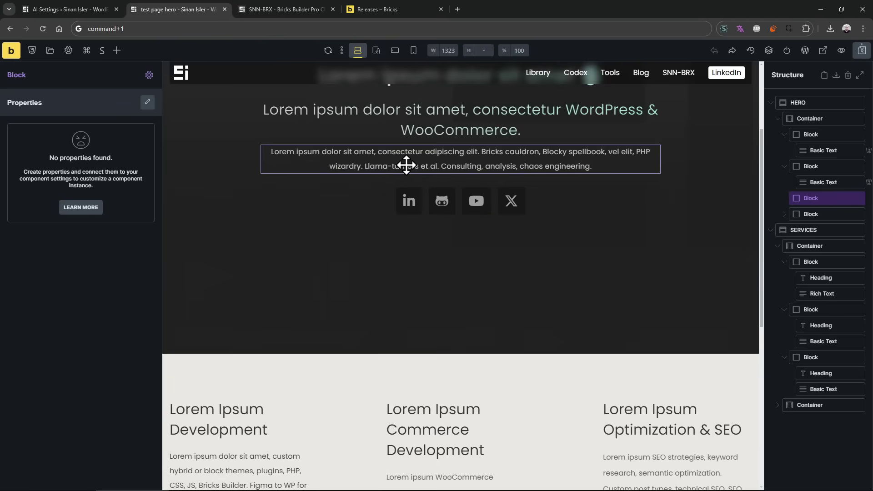
scroll(370, 232, down, 5)
click(207, 182)
scroll(395, 324, down, 2)
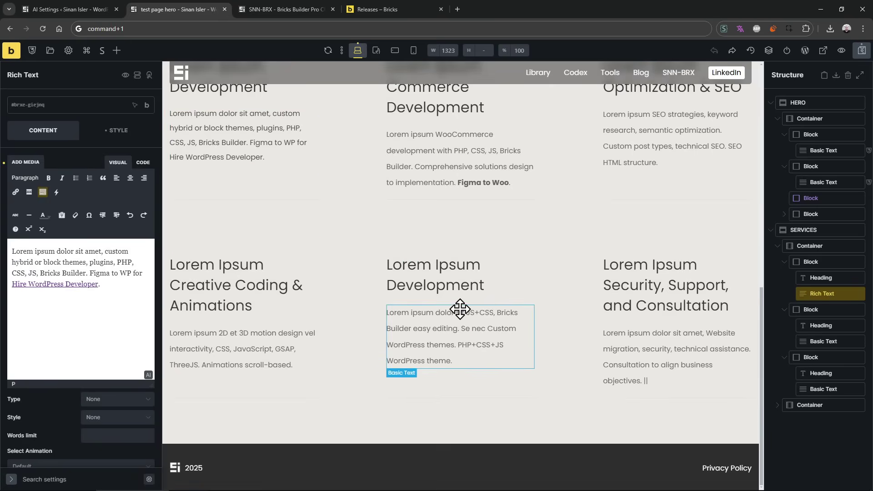
click(607, 350)
scroll(513, 288, up, 5)
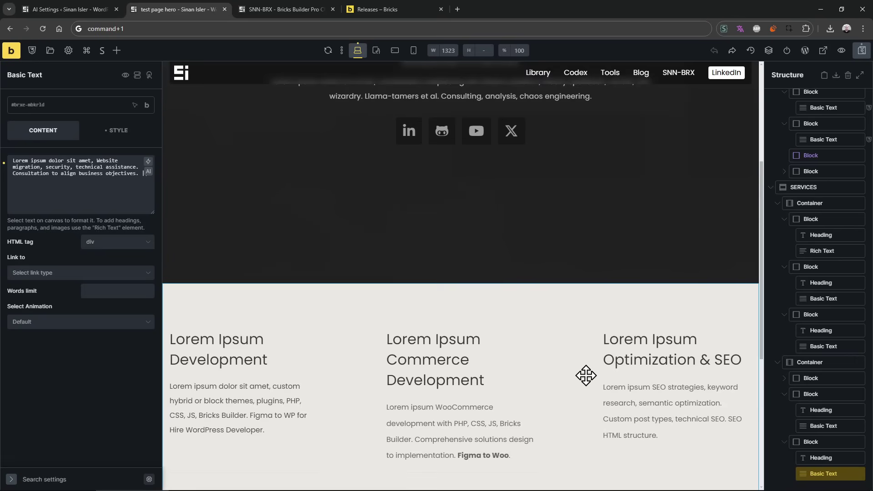
key(ctrl+shift+a)
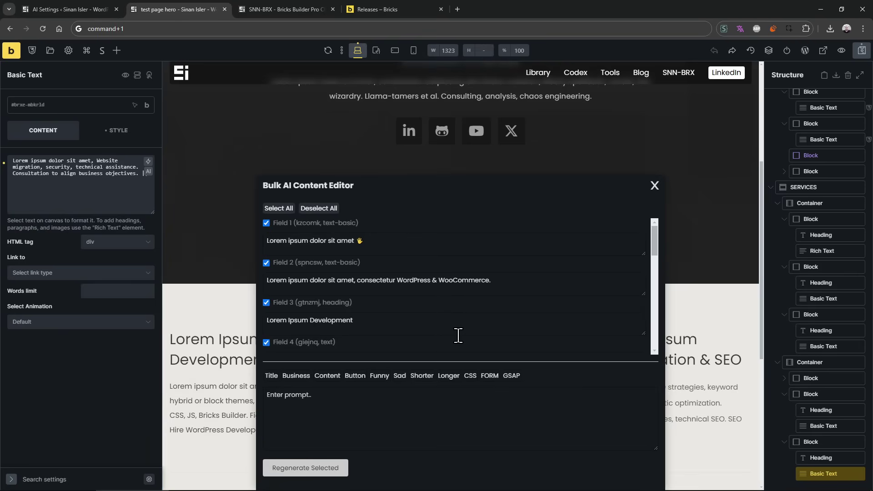
- Write the flower-shop regeneration prompt in the Bulk AI Content Editor
scroll(377, 300, down, 2)
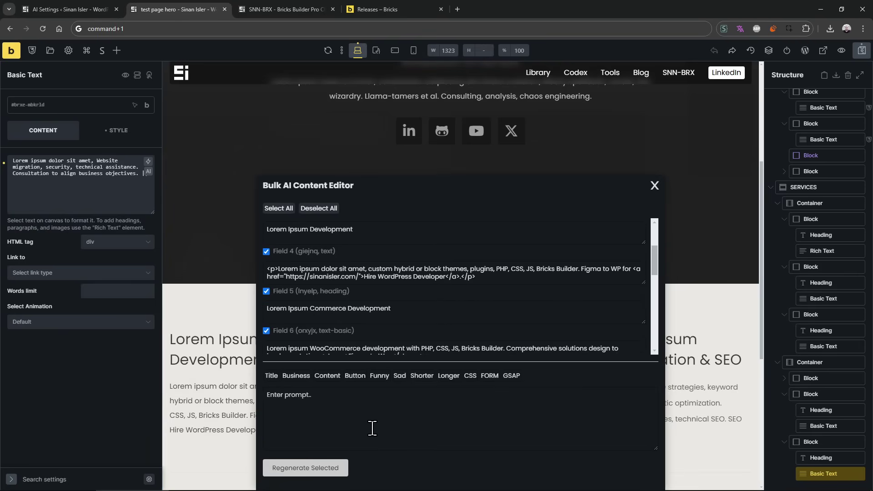
click(372, 428)
text(thi)
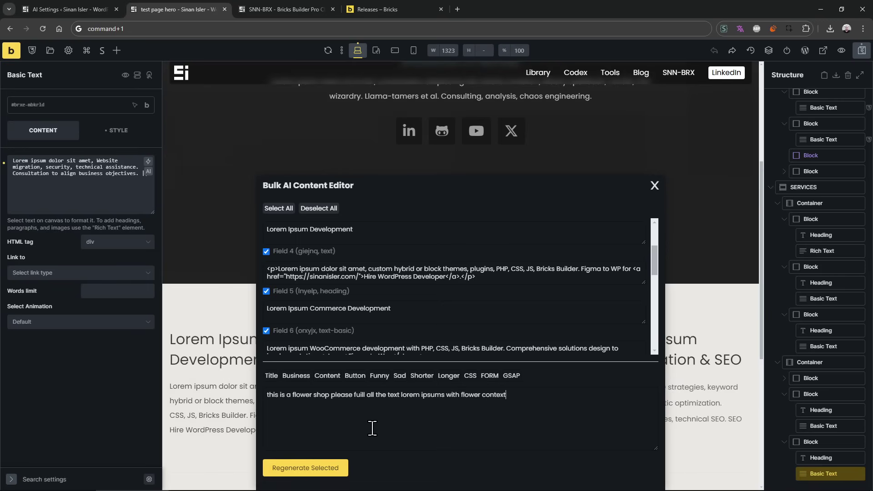
triple_click(476, 402)
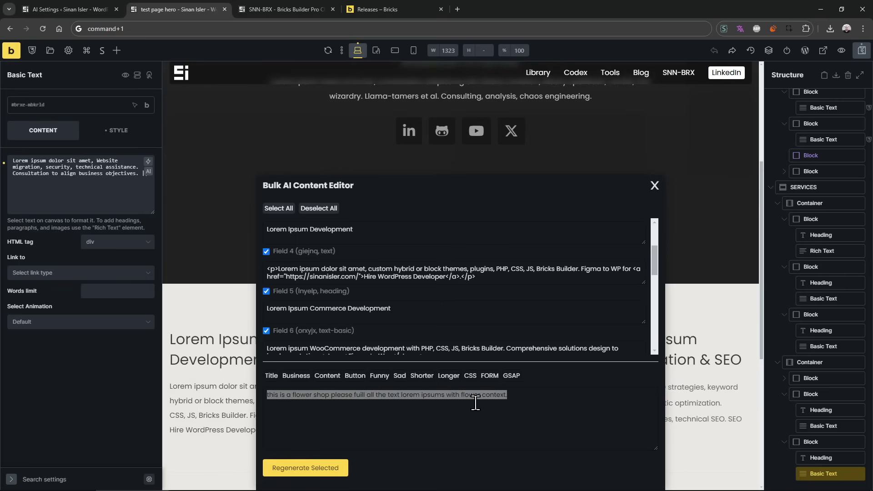
click(530, 412)
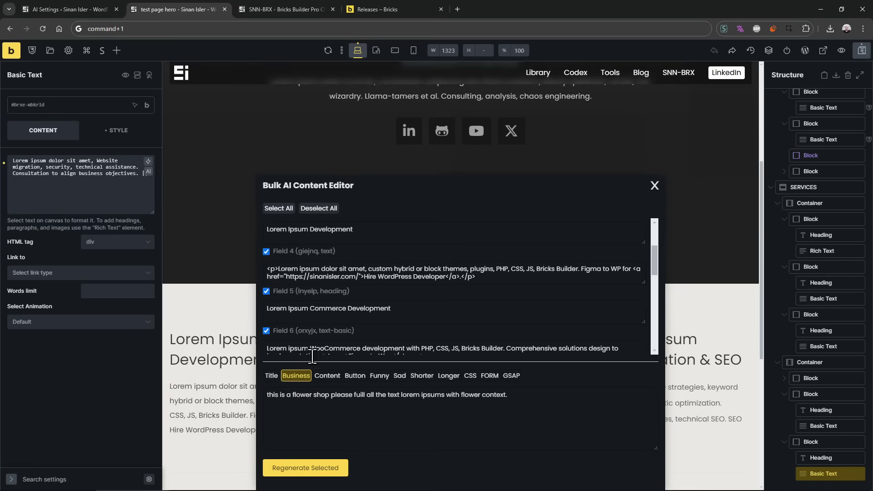
triple_click(306, 399)
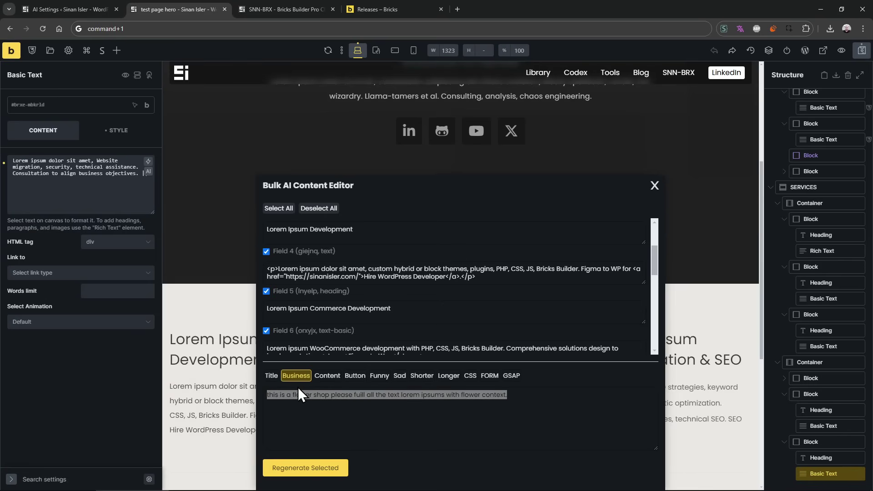
- Check the Business preset's prompt text in AI Settings, then regenerate the selected fields
click(92, 5)
triple_click(253, 190)
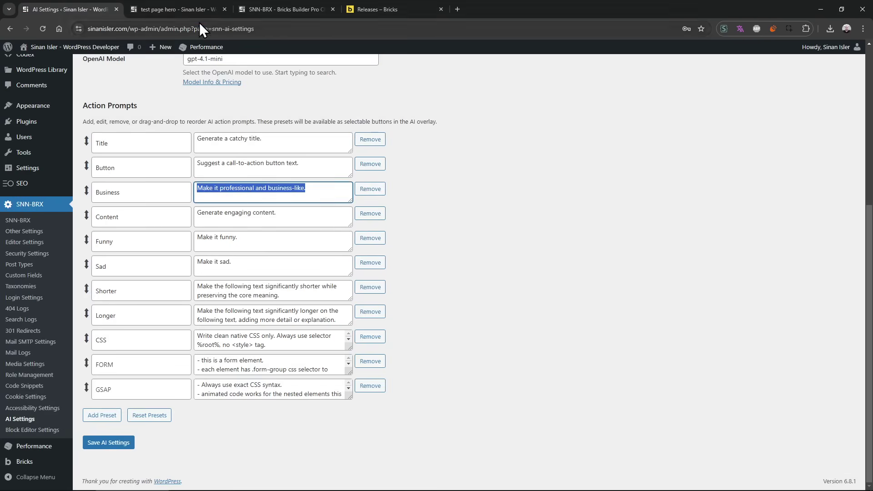
click(177, 9)
click(573, 430)
click(297, 465)
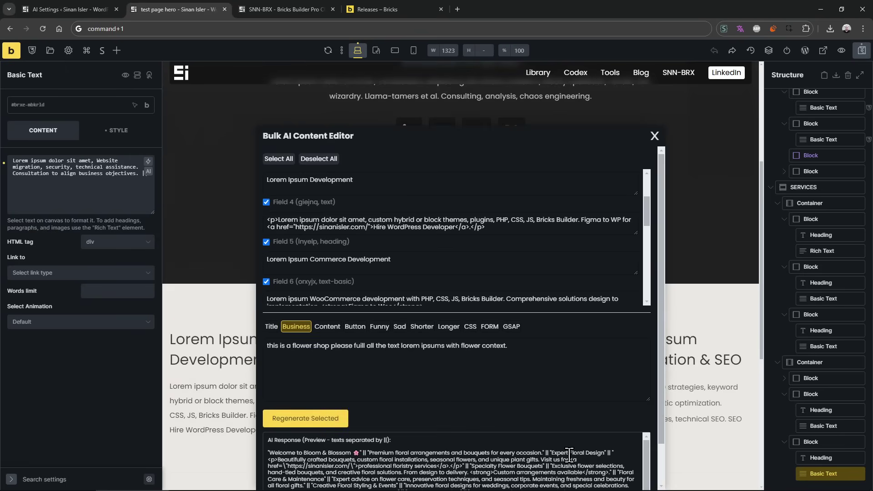
- Review the 'Welcome to Bloom & Blossom' preview, then regenerate the selected fields again
scroll(654, 419, down, 1)
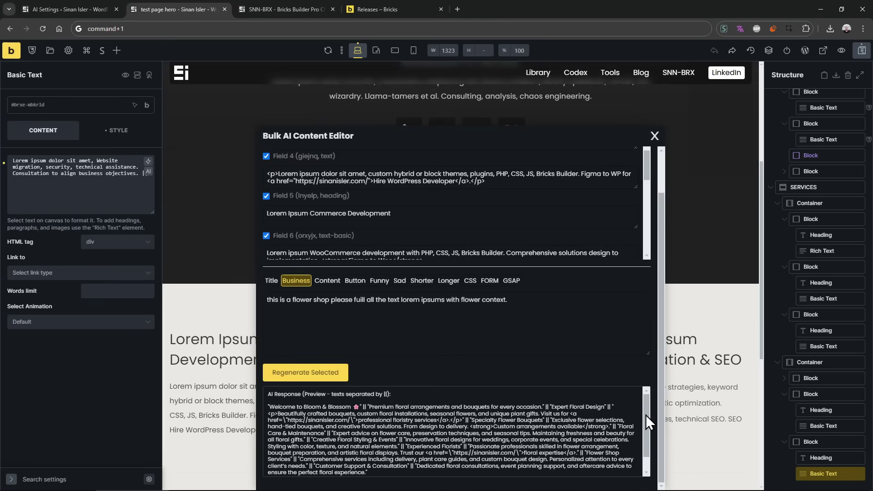
mouse_move(646, 415)
mouse_down()
mouse_move(646, 435)
mouse_move(647, 423)
mouse_up()
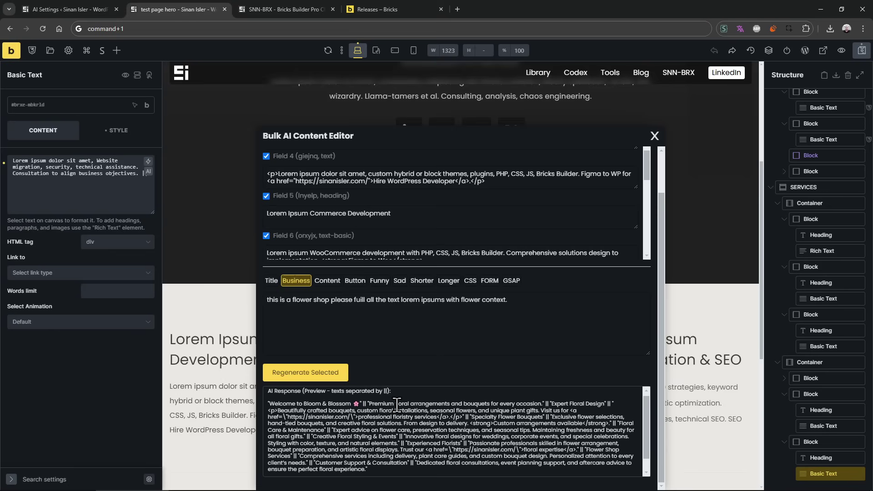
drag(269, 404, 351, 403)
click(411, 415)
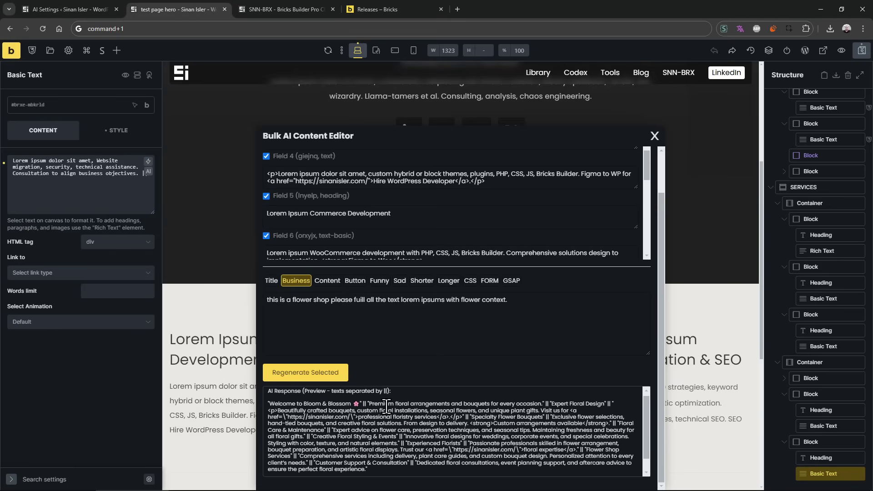
click(522, 417)
scroll(390, 304, up, 1)
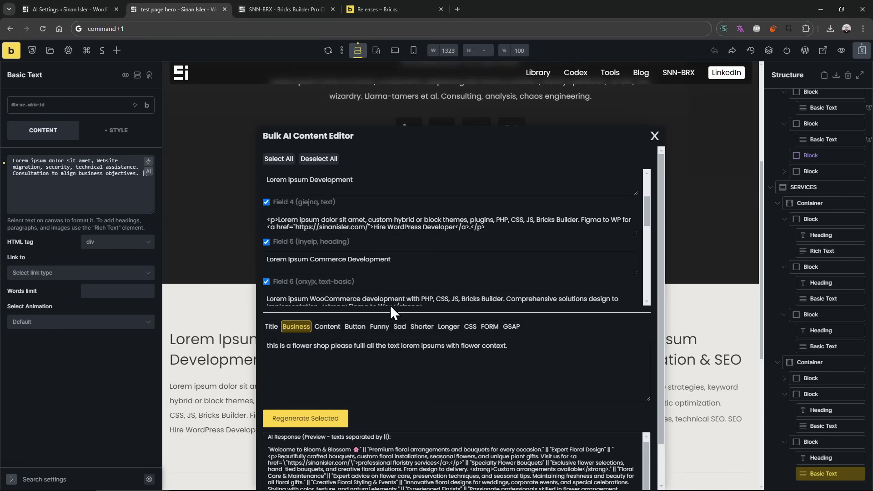
scroll(340, 207, down, 7)
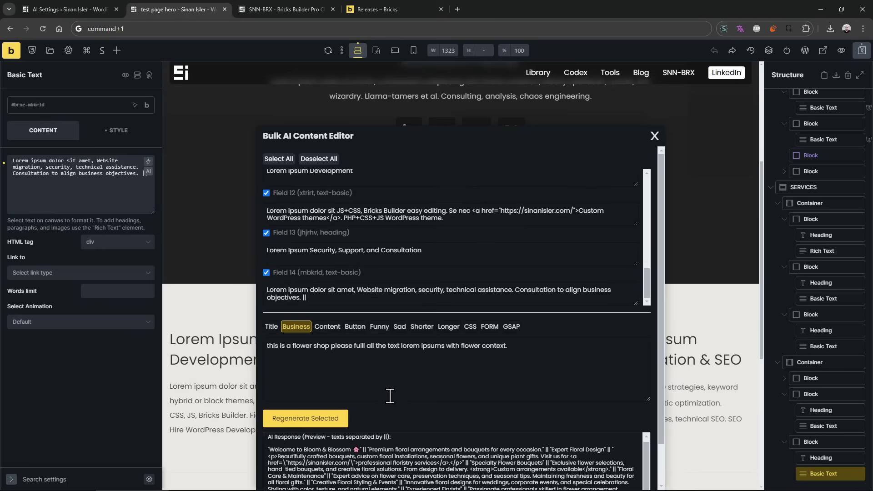
click(320, 419)
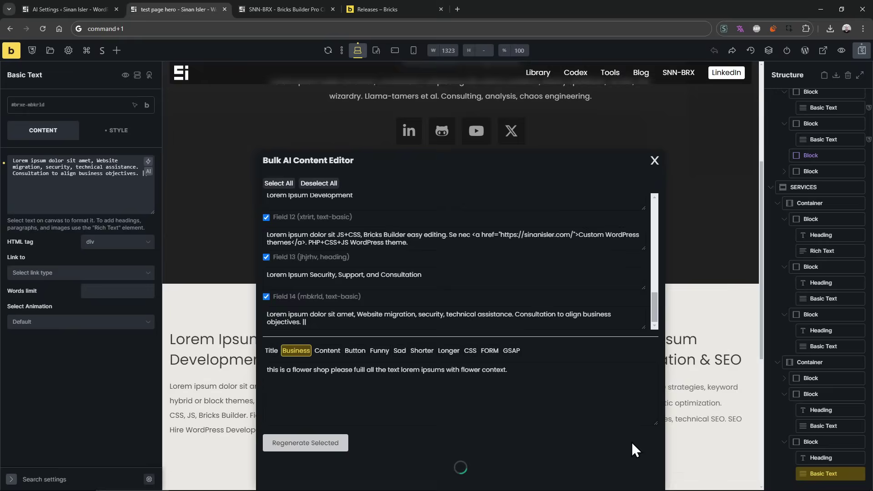
- Apply the generated flower-shop texts to the page in the editor
scroll(647, 428, down, 1)
click(636, 473)
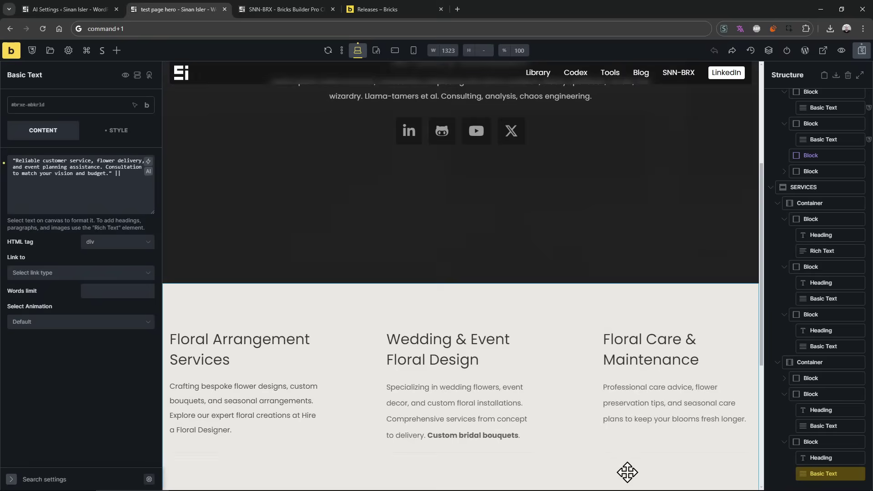
scroll(612, 377, down, 2)
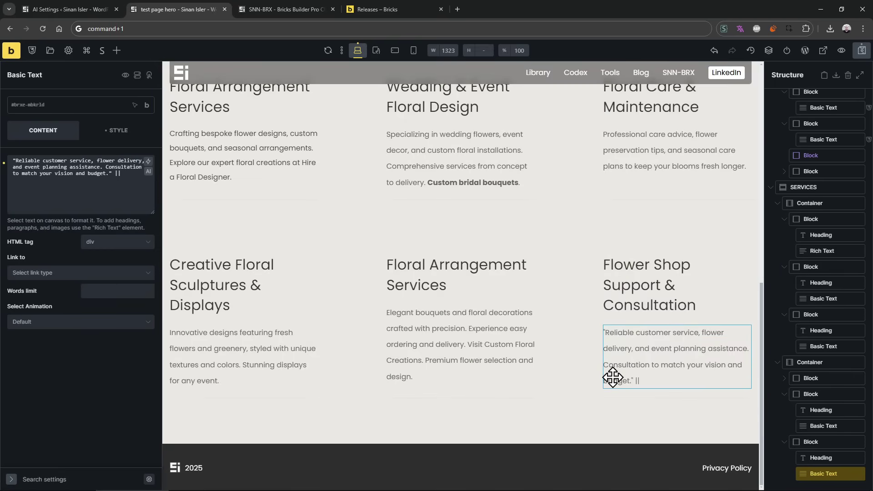
scroll(611, 377, up, 10)
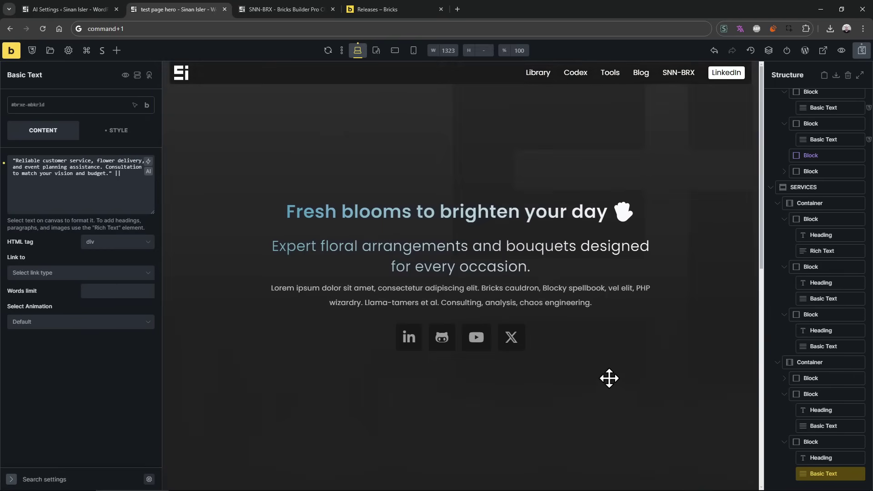
- Delete the leftover lorem ipsum paragraph block from the hero
click(419, 294)
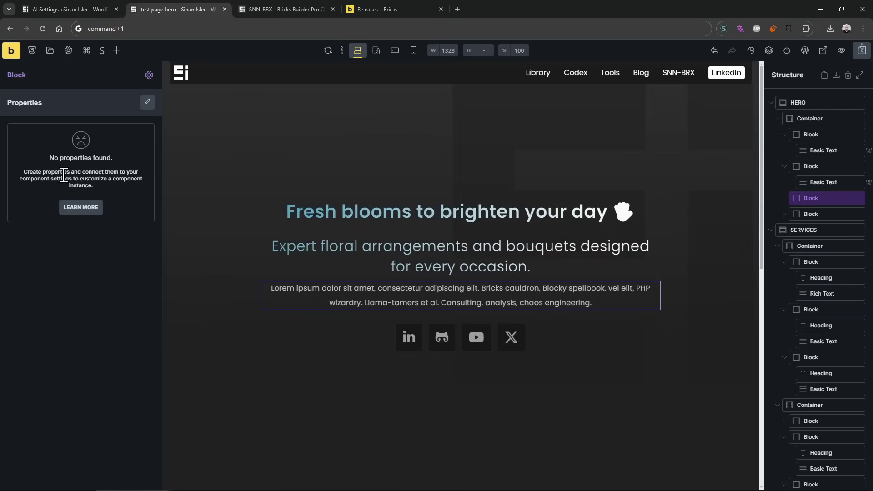
right_click(408, 301)
click(465, 358)
click(495, 314)
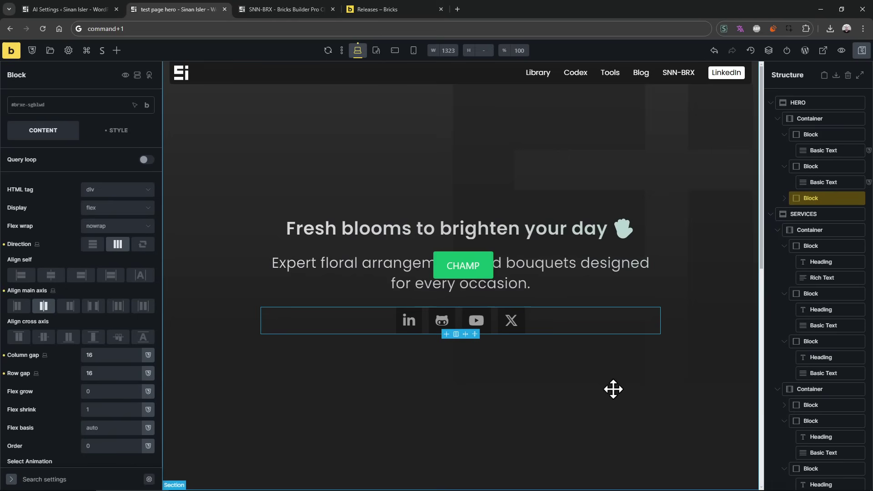
scroll(511, 354, down, 5)
scroll(512, 355, down, 4)
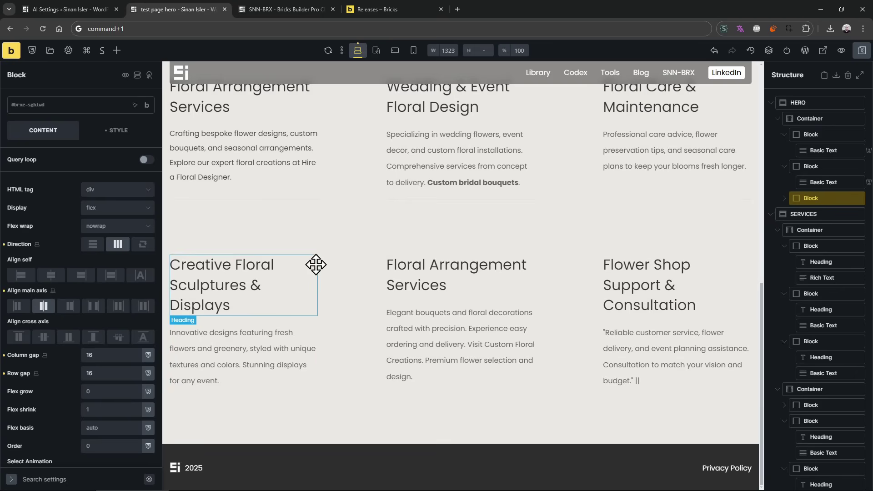
scroll(374, 296, up, 8)
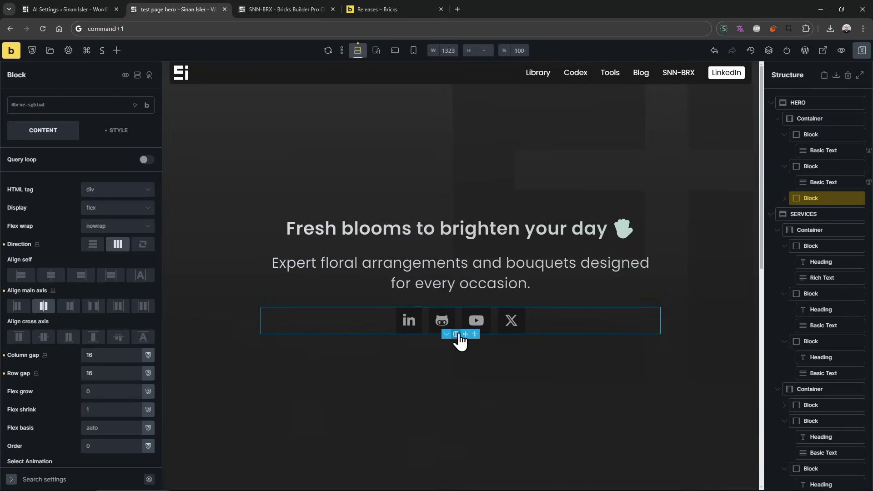
- In the Bulk AI Content Editor, deselect all fields and keep only Field 4 and Field 6
click(462, 339)
click(316, 210)
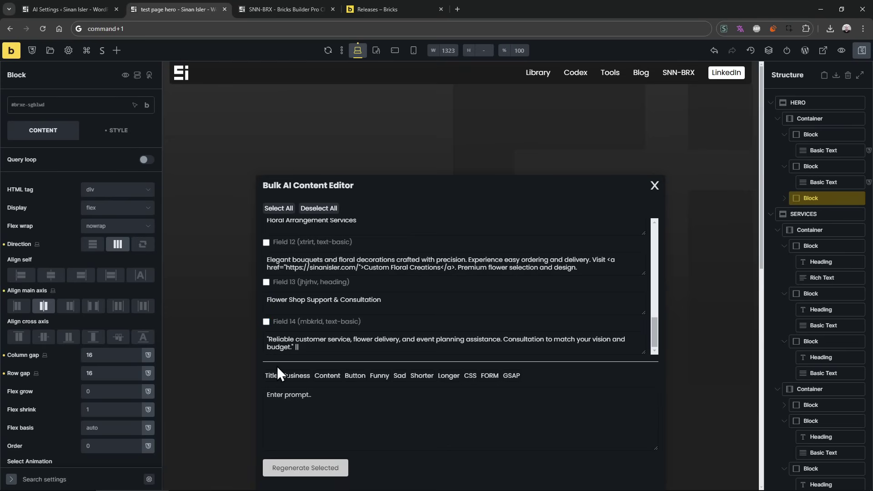
scroll(299, 300, up, 10)
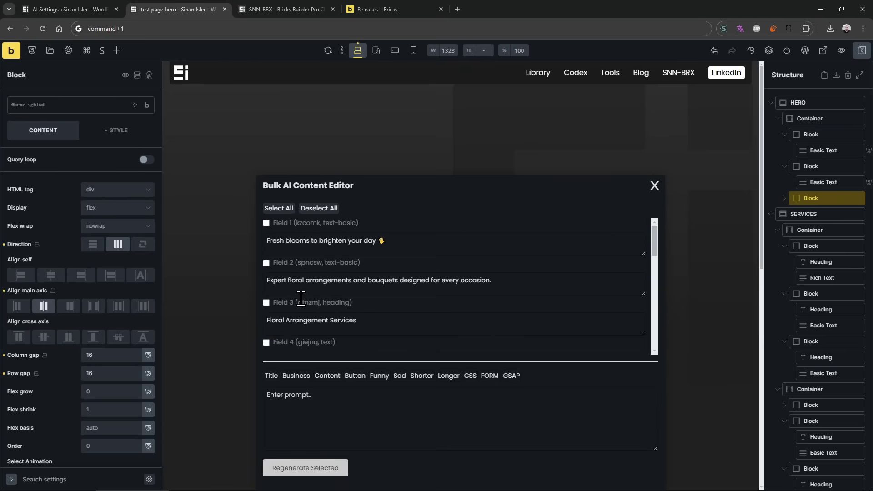
scroll(314, 324, down, 2)
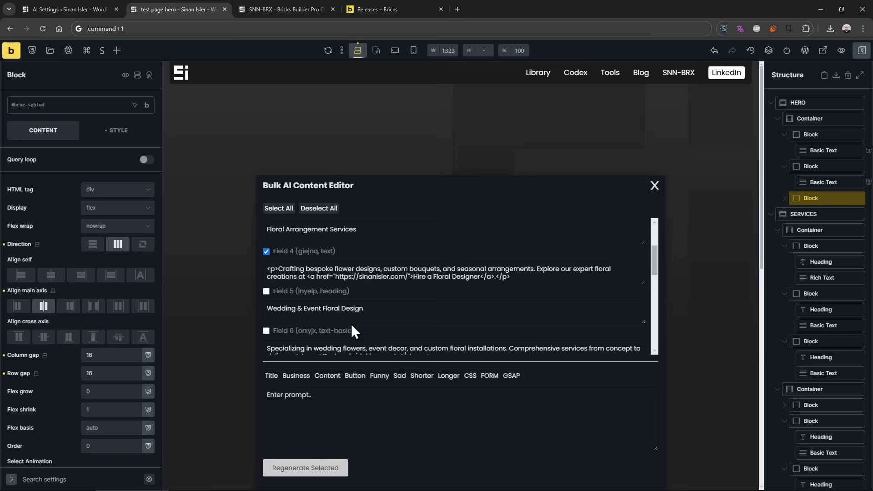
scroll(263, 288, down, 1)
click(266, 285)
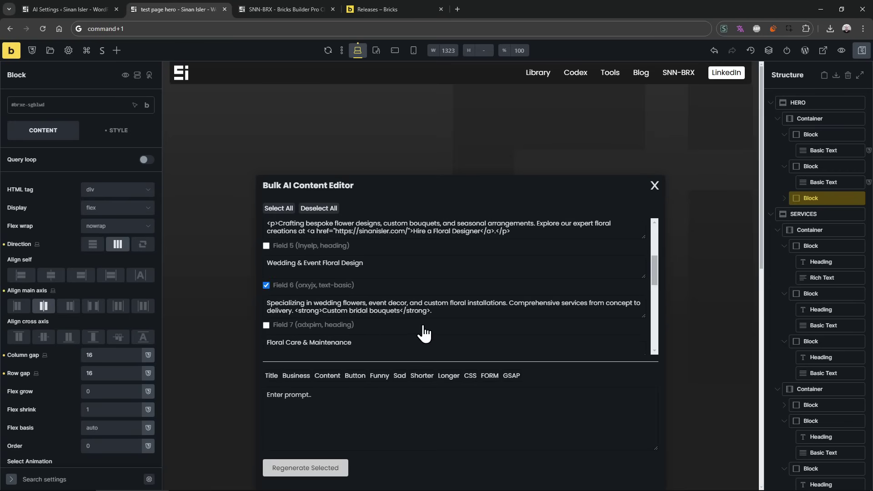
- Apply the Funny preset and edit the prompt to 'make it funny flower jokes'
click(380, 376)
text(make it funny flower jokes about)
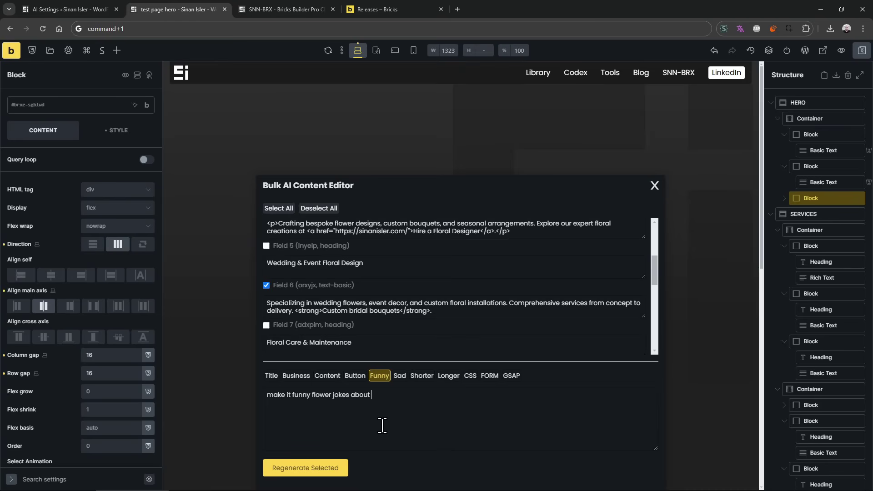
double_click(366, 411)
key(BackSpace)
- Regenerate the two selected fields as funny flower jokes and review the AI responses
click(335, 468)
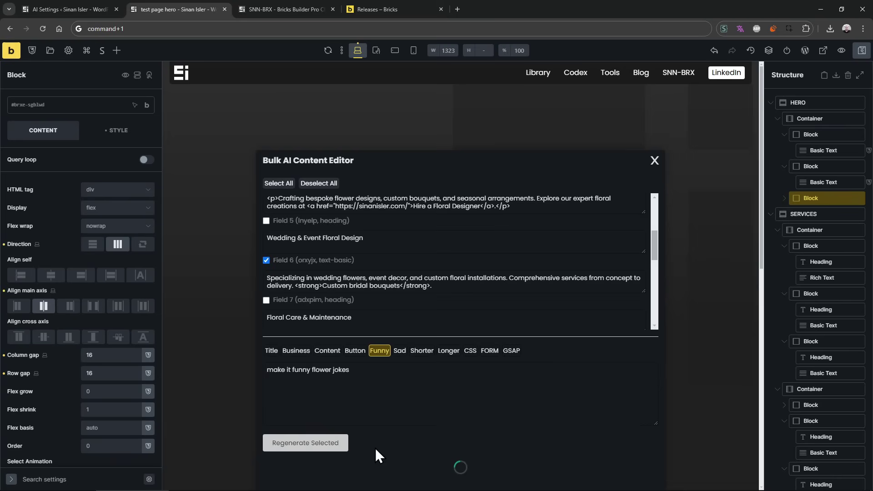
scroll(318, 284, up, 3)
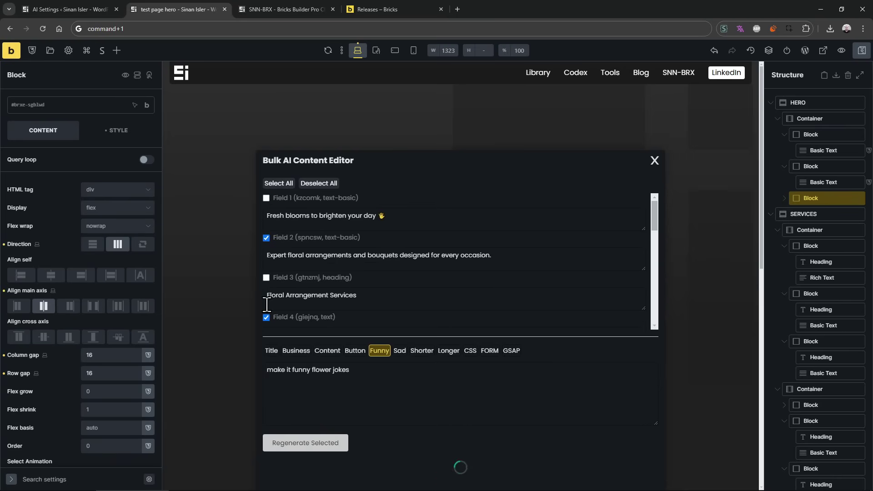
scroll(291, 289, down, 1)
scroll(291, 289, down, 1)
scroll(302, 268, up, 2)
scroll(303, 272, down, 10)
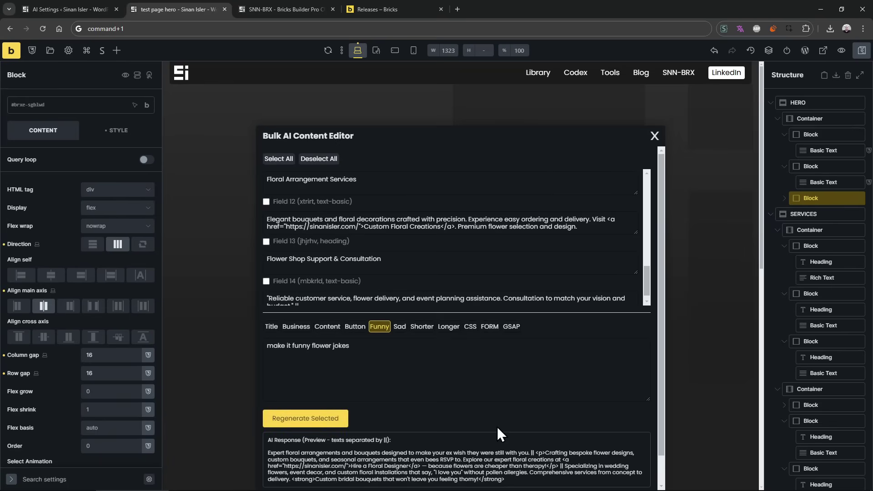
scroll(653, 439, down, 1)
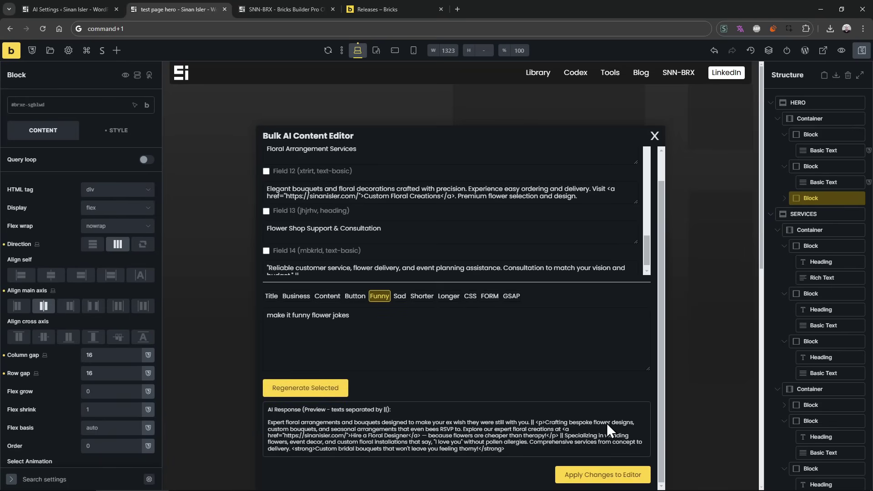
- Apply the funny rewrites to the page and check the new hero subtitle
click(599, 475)
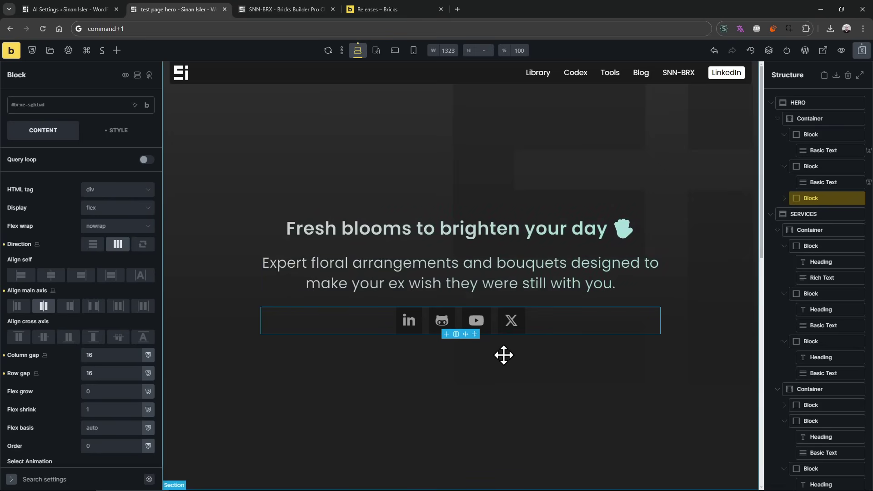
scroll(503, 355, down, 5)
scroll(503, 352, down, 5)
scroll(503, 356, up, 5)
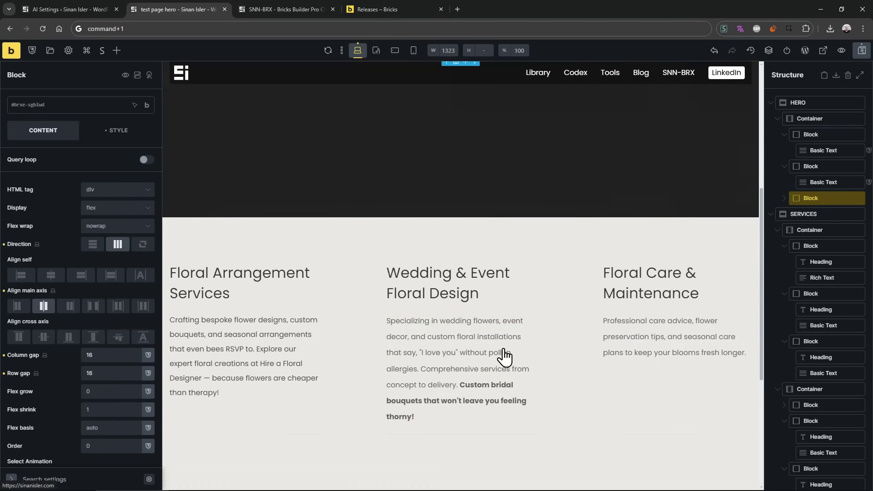
scroll(485, 355, up, 5)
click(390, 273)
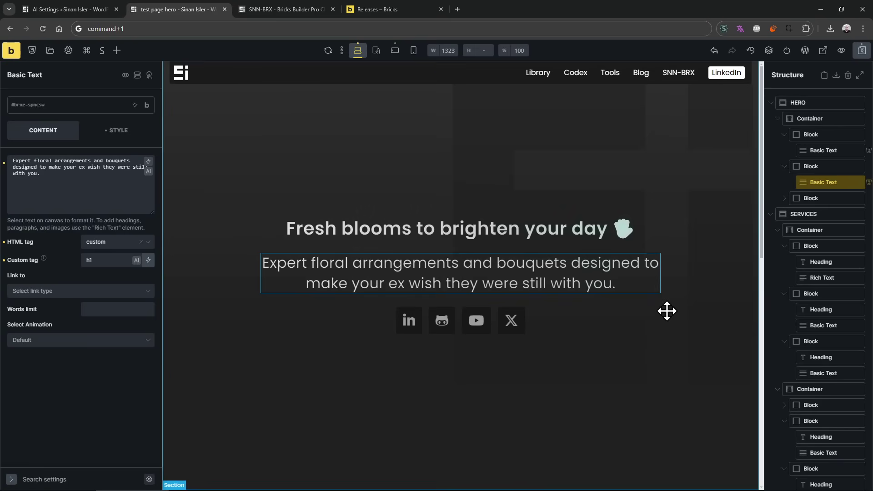
key(ctrl+shift+a)
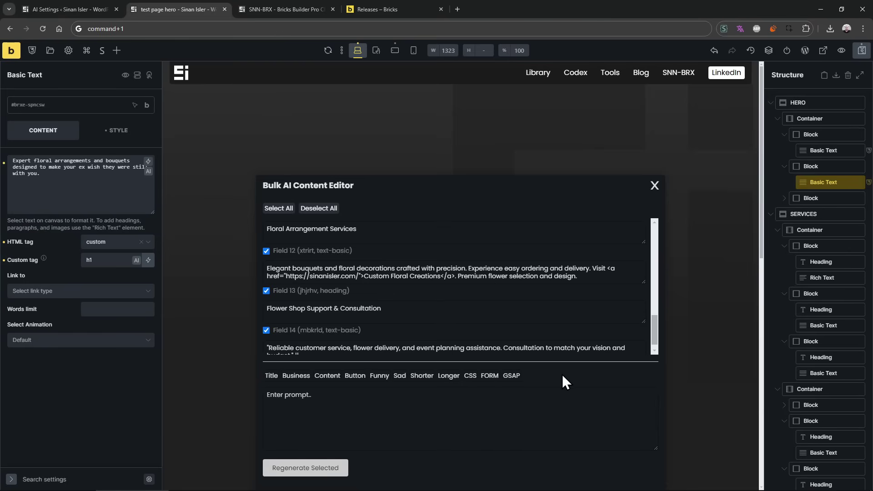
- Add a new action prompt preset named 'Client Name' in the AI Settings
key(ctrl+1)
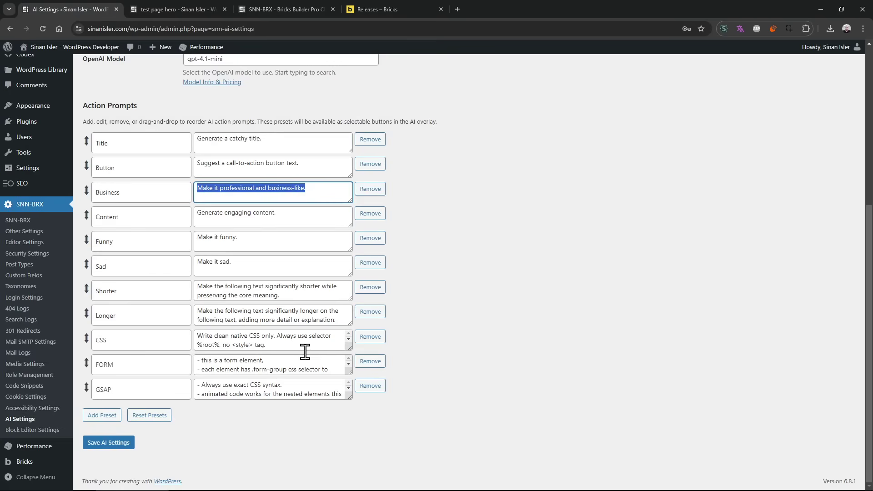
click(478, 275)
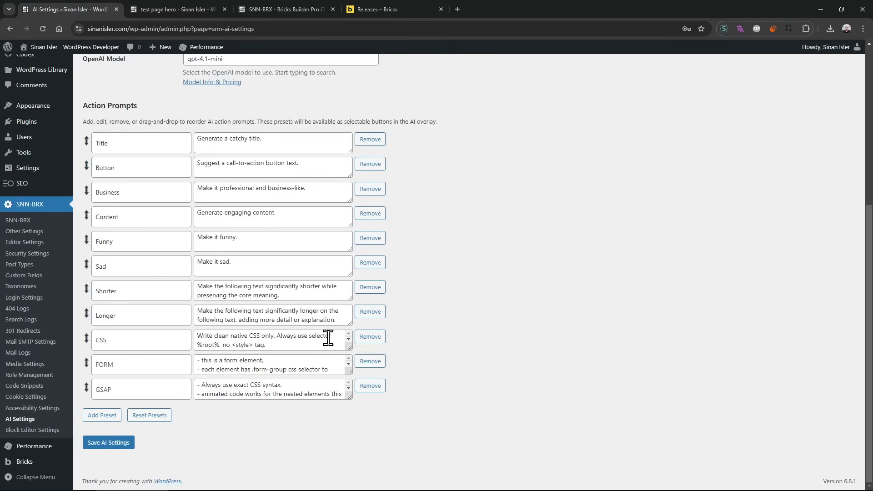
click(102, 415)
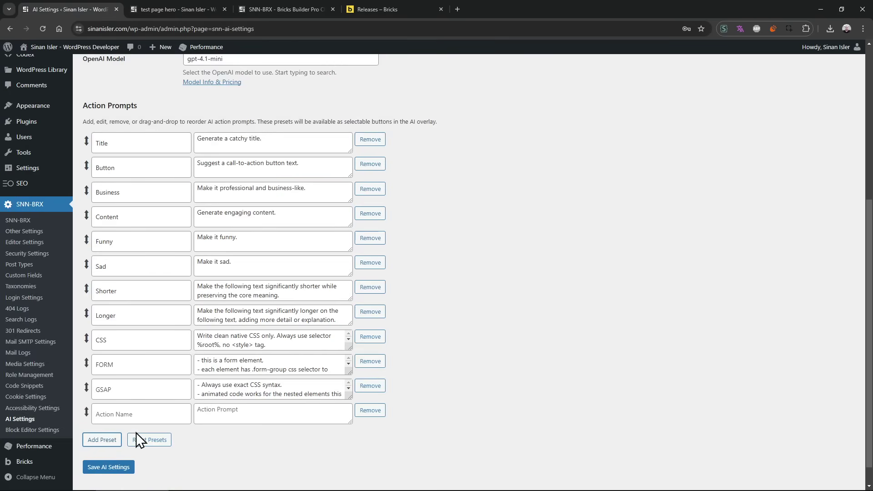
click(144, 417)
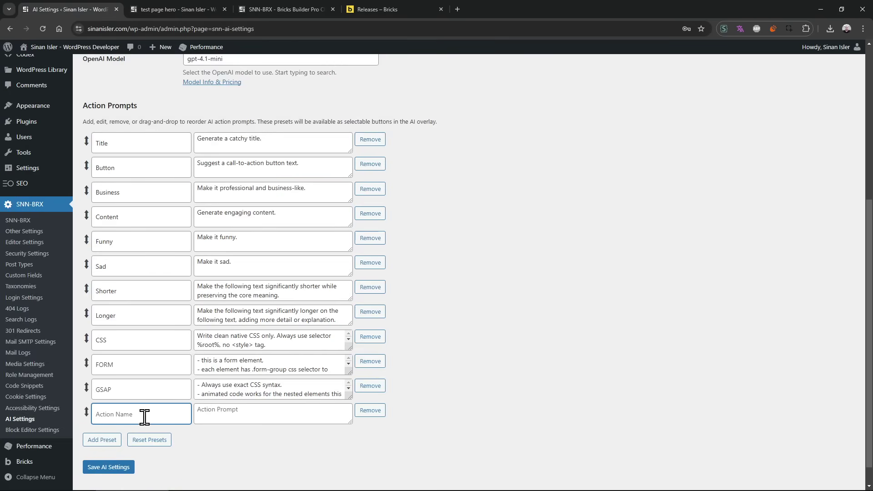
text(Client Name)
click(246, 420)
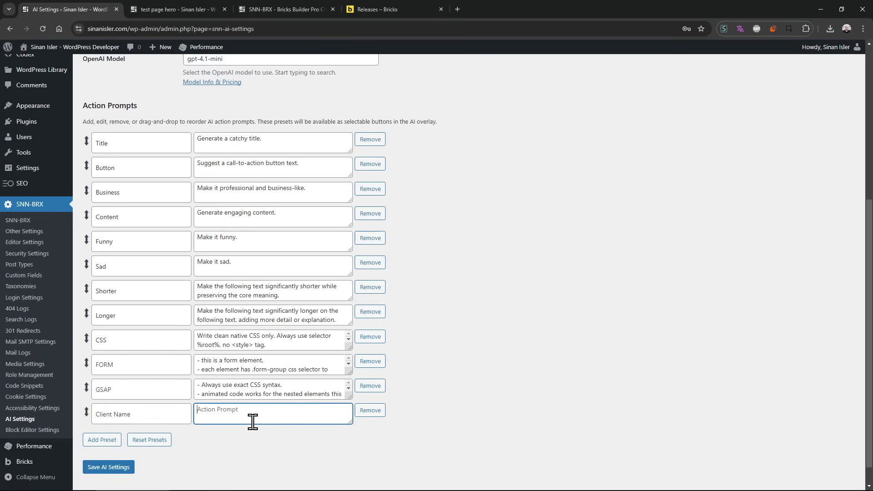
- Make the Client Name preset's empty prompt box much taller
scroll(354, 418, down, 1)
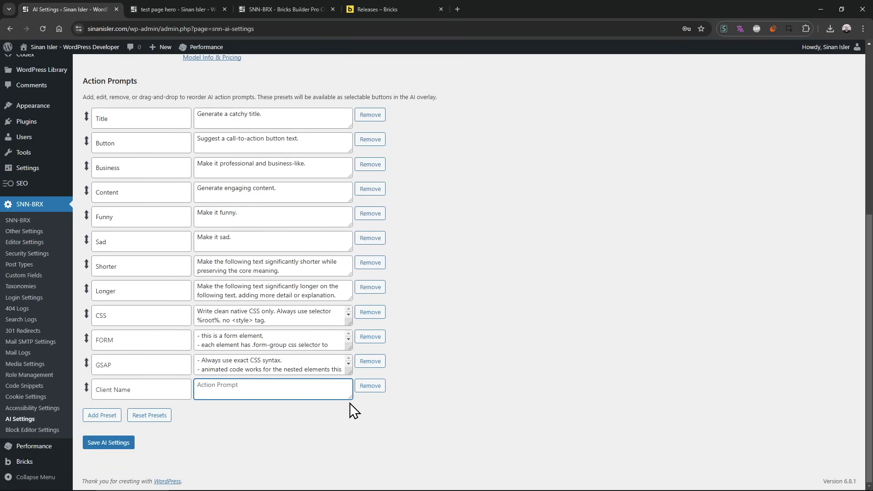
drag(351, 399, 351, 490)
scroll(435, 363, down, 2)
drag(351, 397, 349, 441)
scroll(411, 380, down, 1)
- Stretch the Client Name prompt box taller again and review the AI Settings page
drag(349, 396, 351, 428)
click(413, 374)
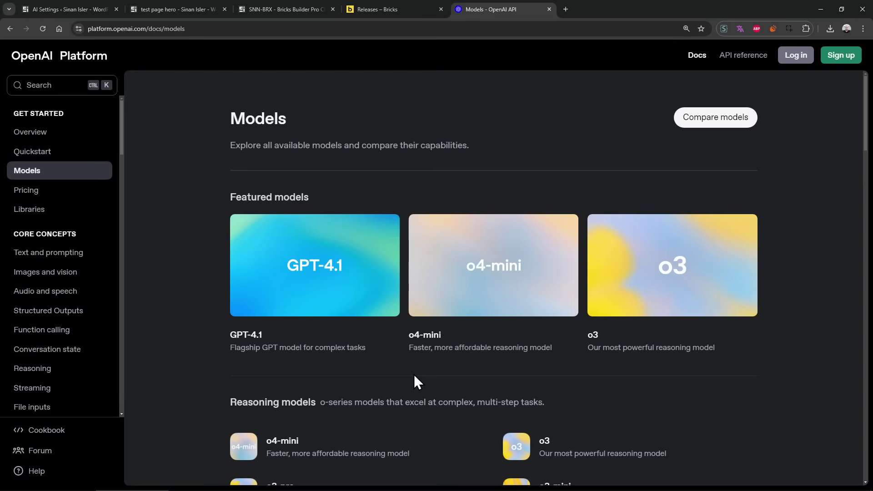
scroll(414, 375, down, 13)
key(ctrl+1)
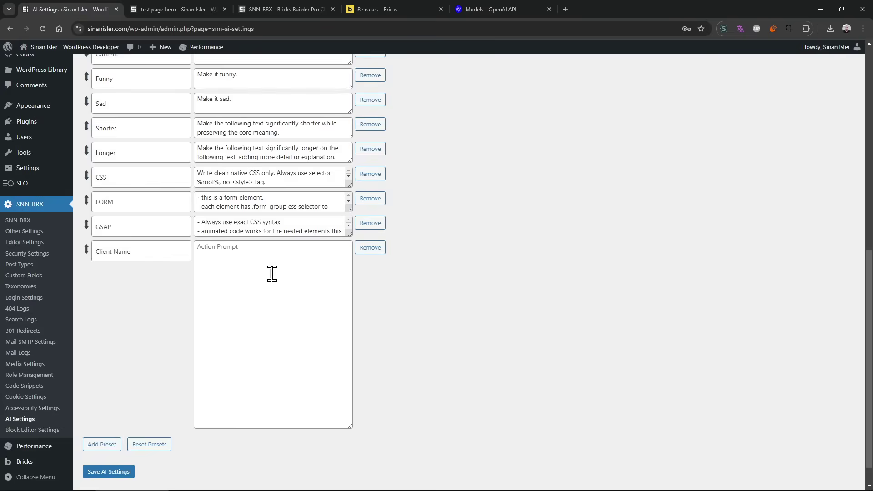
scroll(272, 274, up, 8)
scroll(237, 312, down, 5)
- Open the GPT-4.1 mini model page and highlight its $0.40 input price
key(ctrl+5)
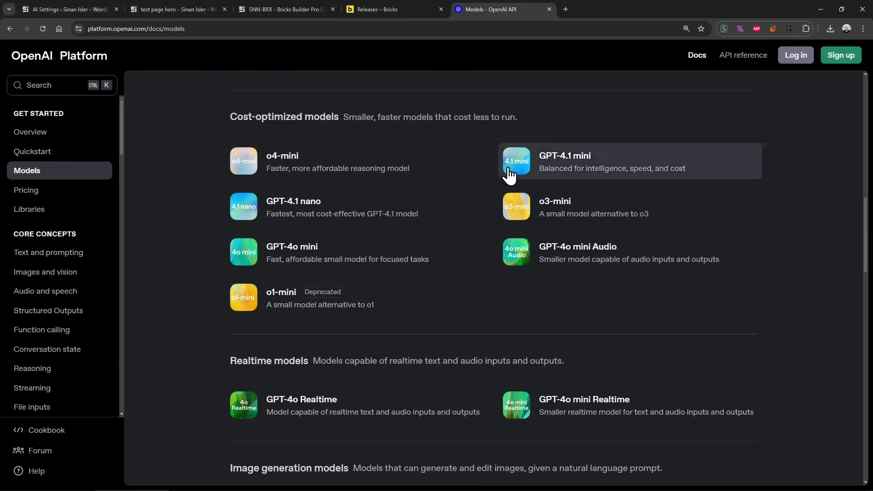
scroll(536, 371, down, 7)
scroll(230, 370, up, 6)
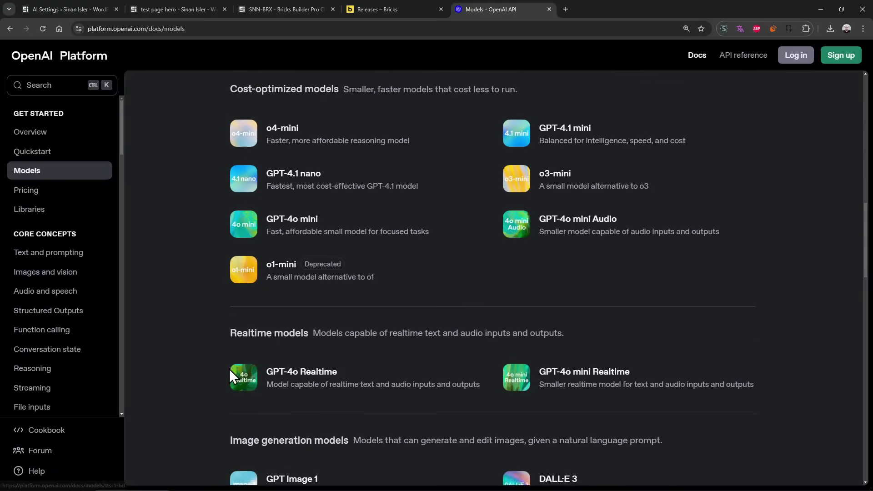
scroll(229, 371, up, 4)
scroll(608, 273, down, 2)
click(616, 266)
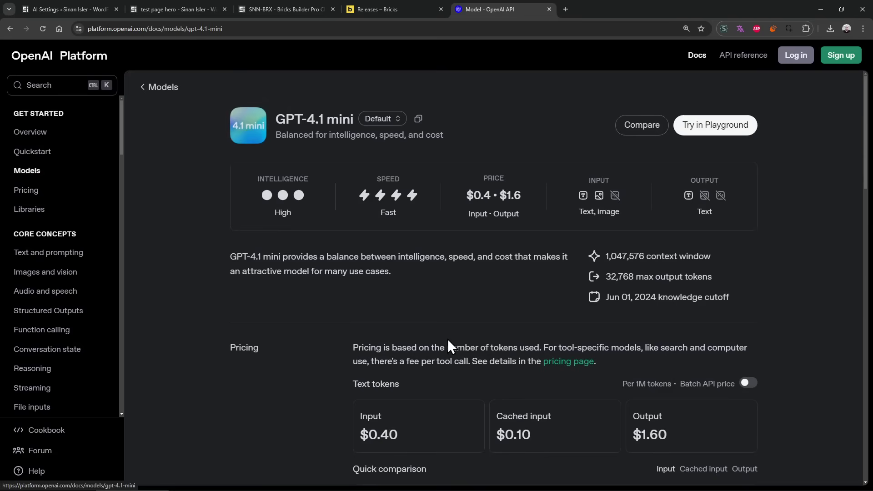
scroll(541, 368, down, 2)
drag(359, 324, 397, 354)
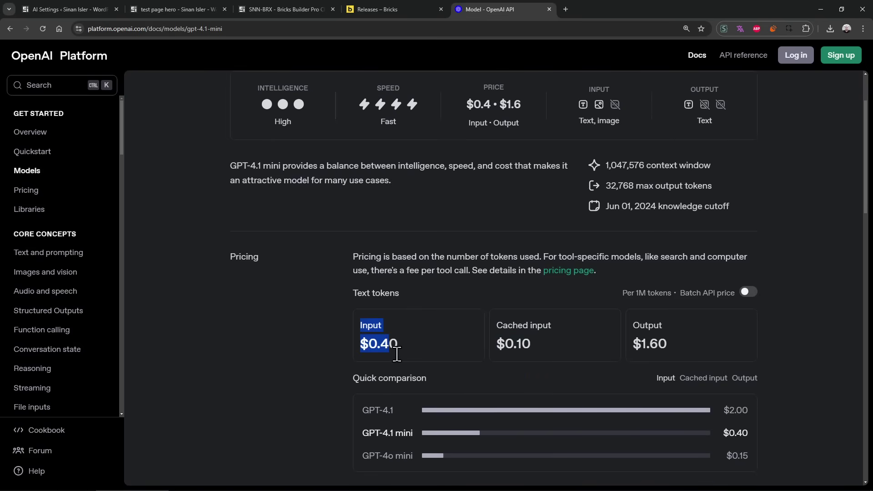
click(451, 362)
drag(359, 324, 388, 364)
scroll(355, 368, down, 4)
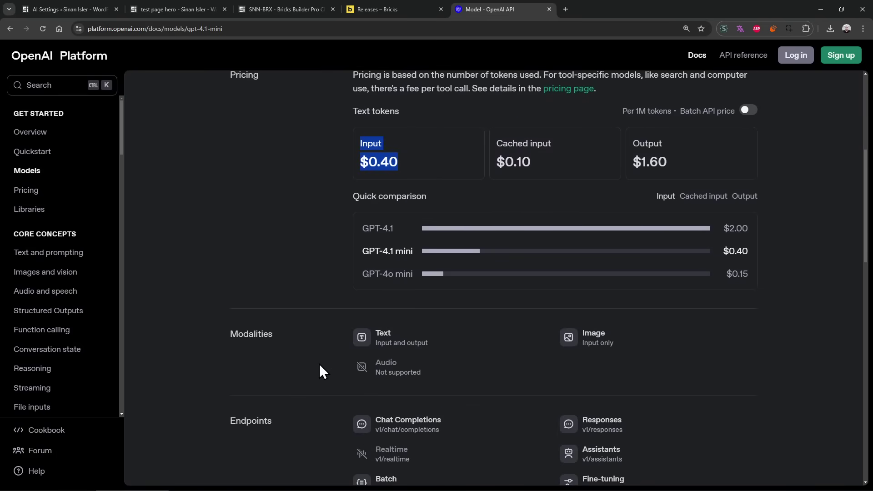
scroll(319, 363, up, 6)
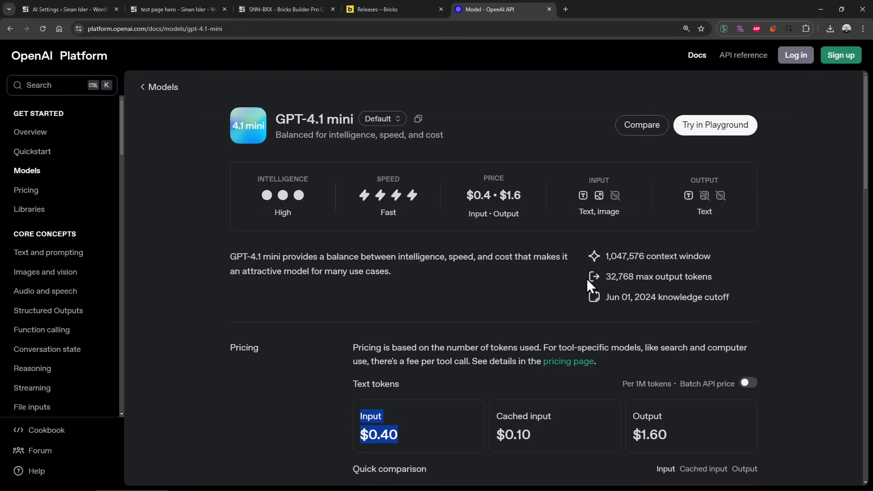
- Highlight GPT-4.1 mini's 1,047,576-token context window figure
drag(629, 257, 598, 255)
click(543, 281)
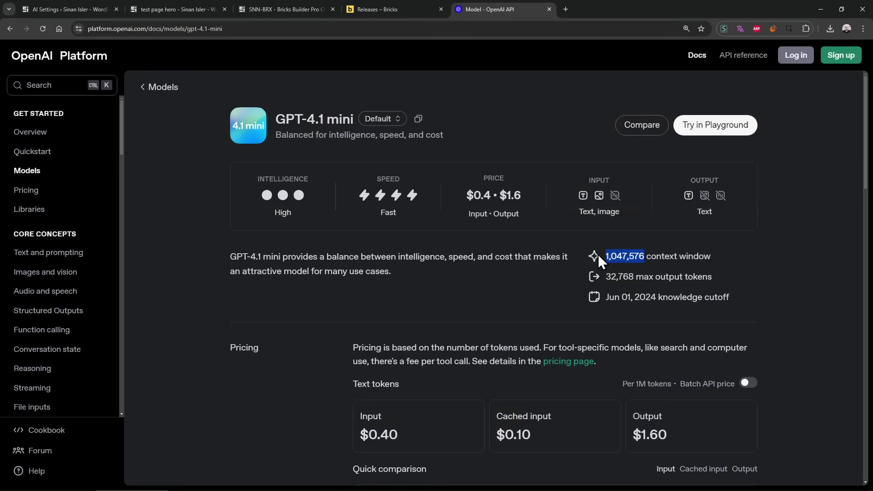
click(574, 260)
click(70, 9)
- Pick the Shorter and Funny action prompts for the selected flower-shop fields
click(422, 375)
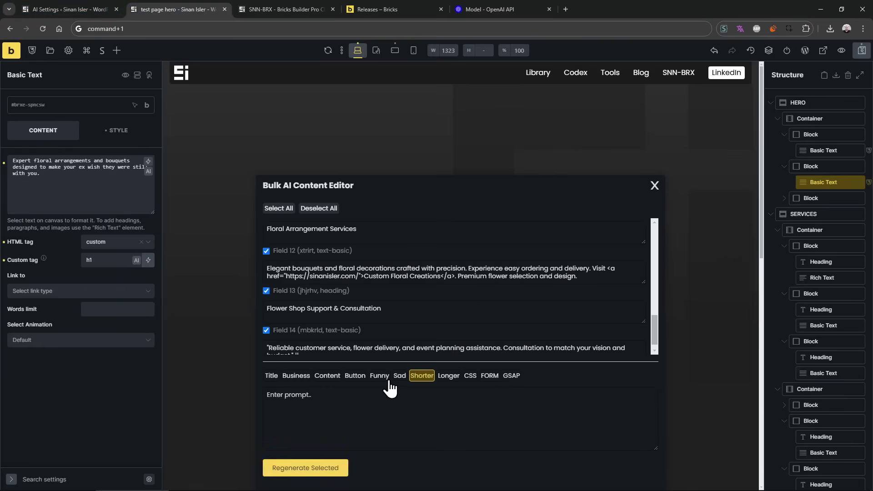
click(379, 375)
- Highlight the '(Bulk AI Content Editor Not released yet)' note on the SNN-BRX product page
click(301, 9)
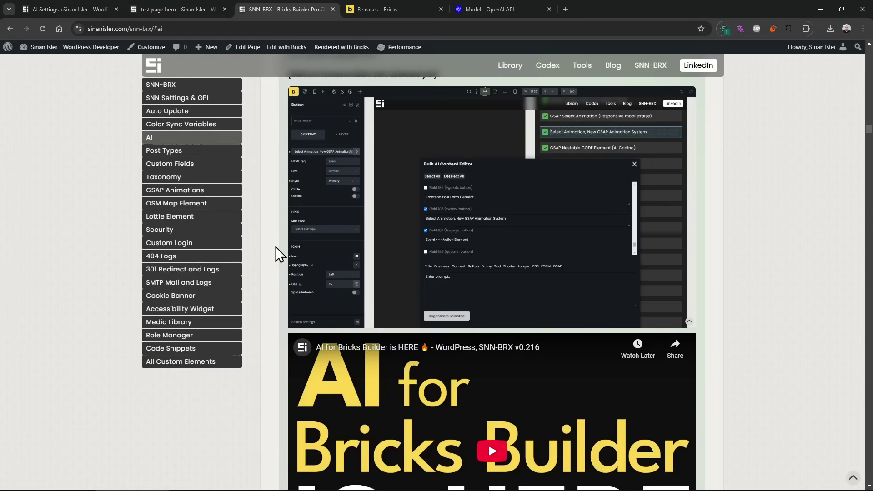
scroll(277, 250, up, 5)
drag(290, 257, 433, 257)
triple_click(432, 257)
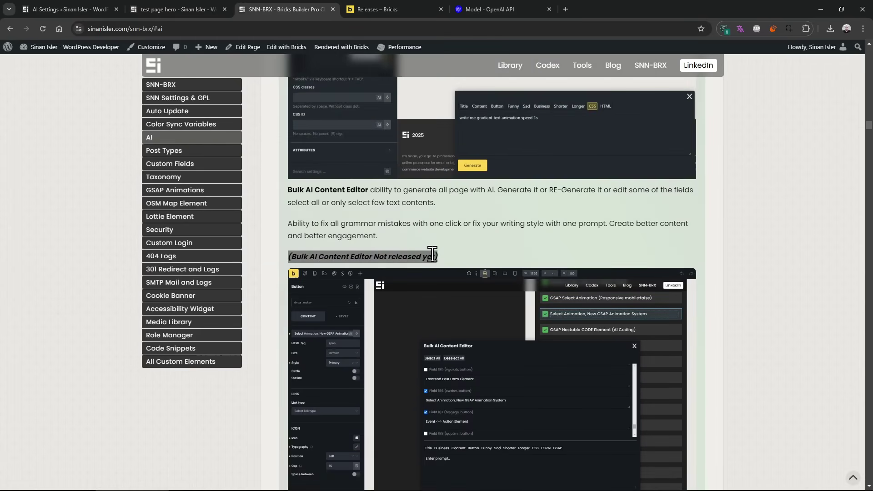
click(438, 256)
triple_click(417, 259)
click(453, 255)
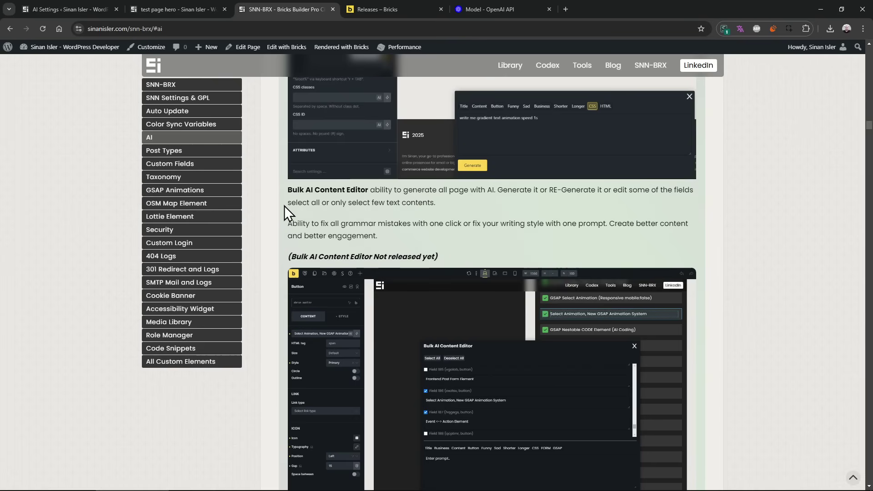
- Scroll the test page canvas through the regenerated hero and services copy
click(156, 6)
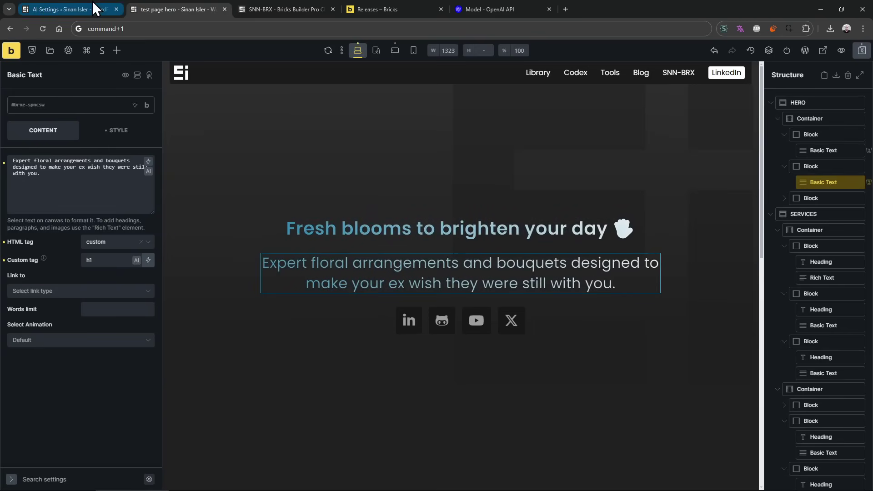
scroll(801, 322, down, 1)
scroll(565, 321, down, 15)
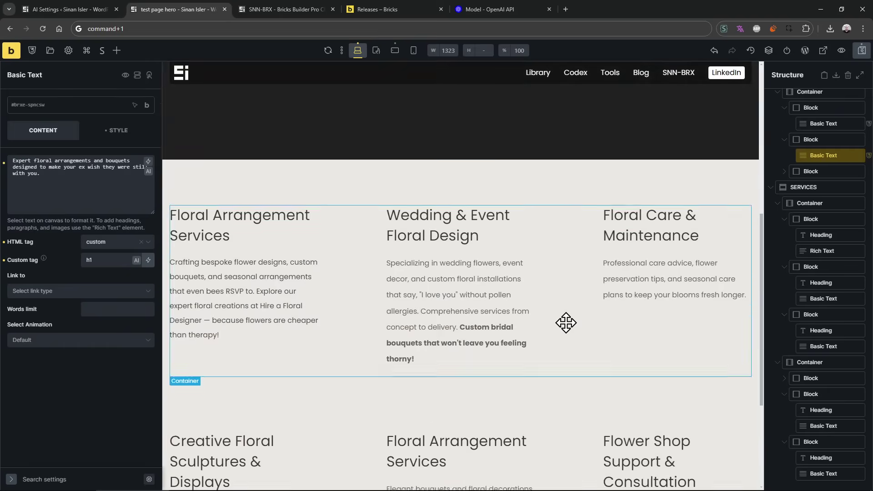
scroll(566, 322, up, 15)
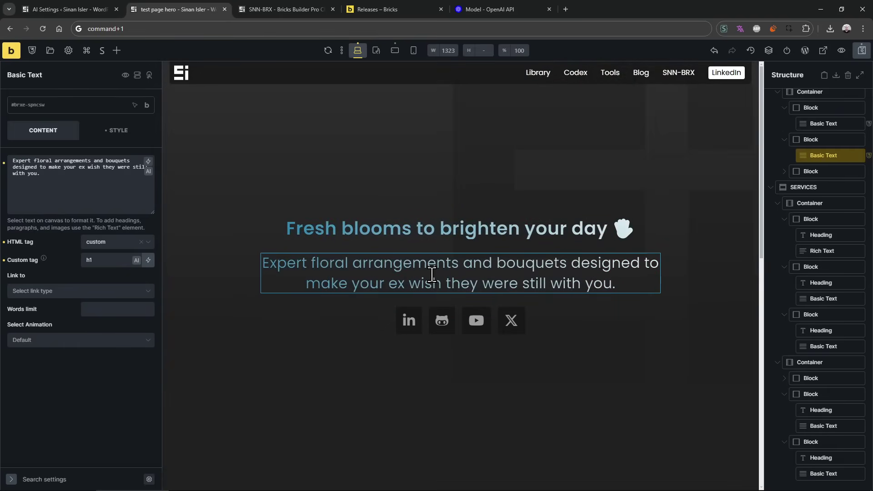
scroll(426, 288, down, 15)
- Change the OpenAI Model from gpt-4.1-mini to gpt-4.1 to list more model suggestions
click(91, 2)
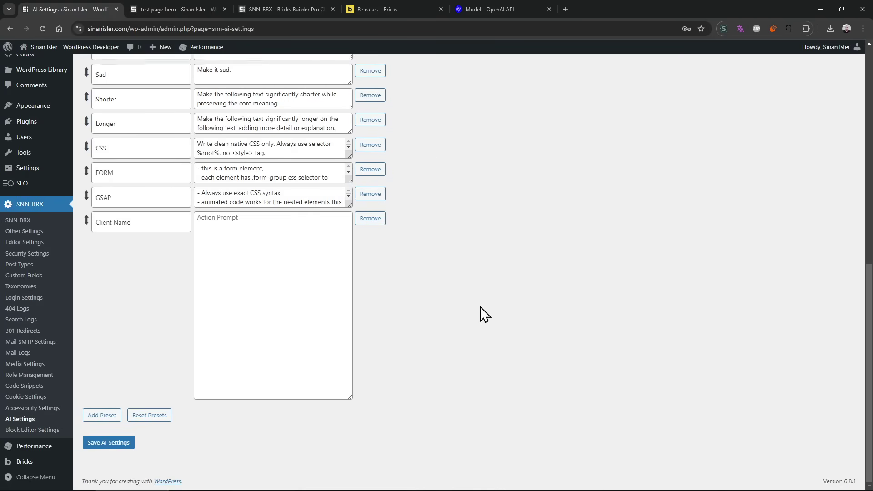
scroll(479, 309, up, 10)
scroll(479, 313, up, 1)
click(250, 317)
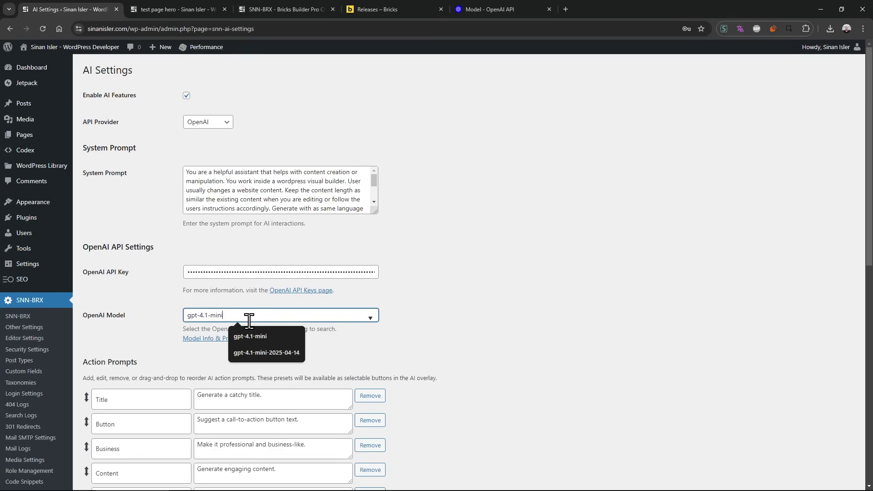
triple_click(220, 312)
click(200, 316)
double_click(215, 319)
key(BackSpace)
key(BackSpace)
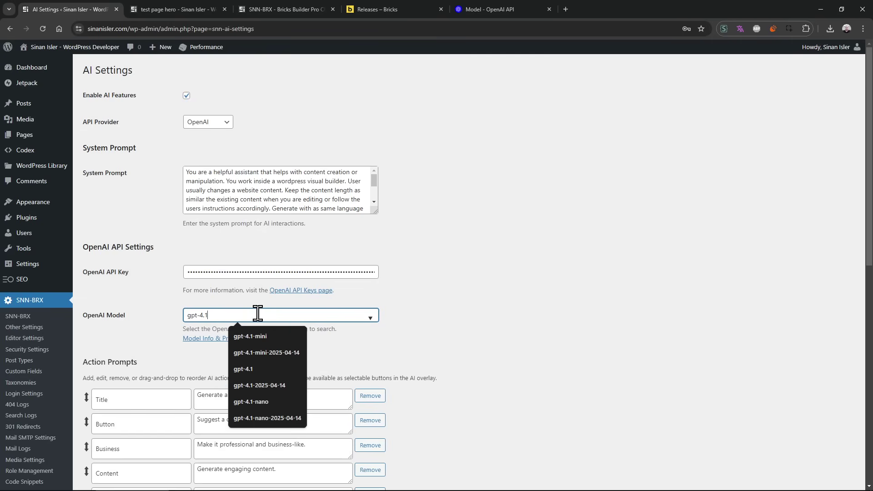
click(400, 329)
- Go back to the OpenAI models list and open the GPT-4.1 model page
click(489, 10)
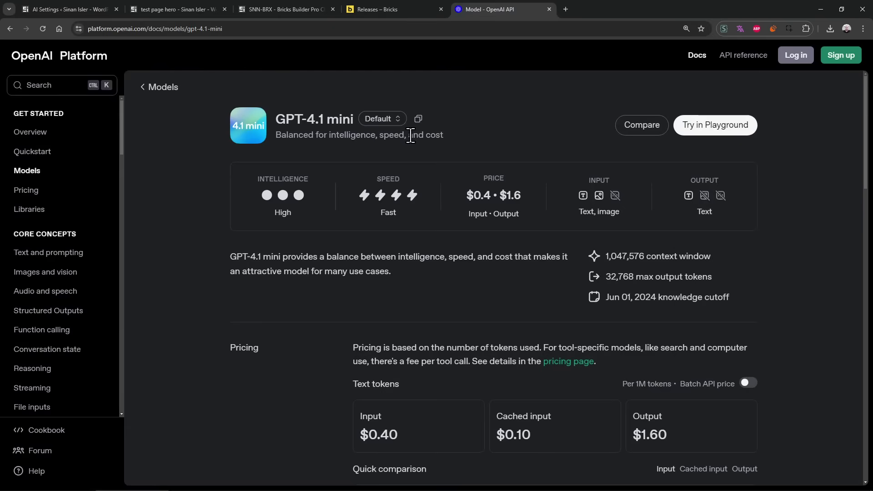
right_click(409, 107)
click(438, 112)
scroll(351, 327, down, 4)
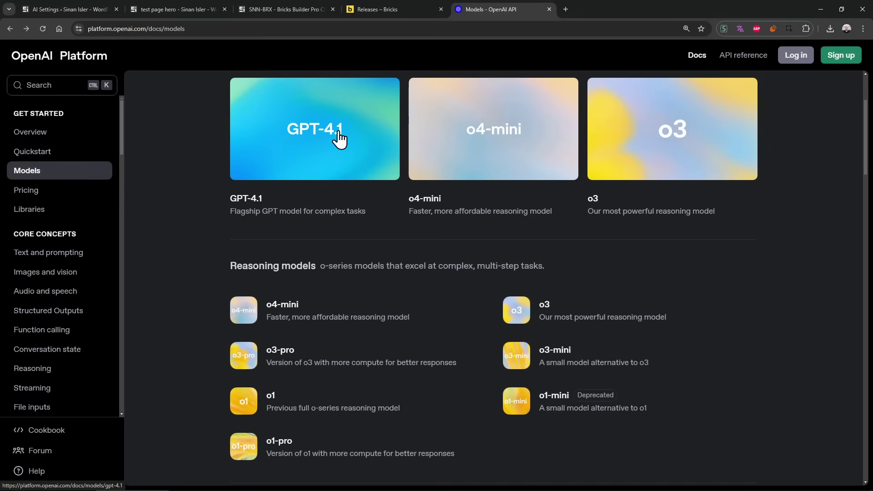
click(337, 139)
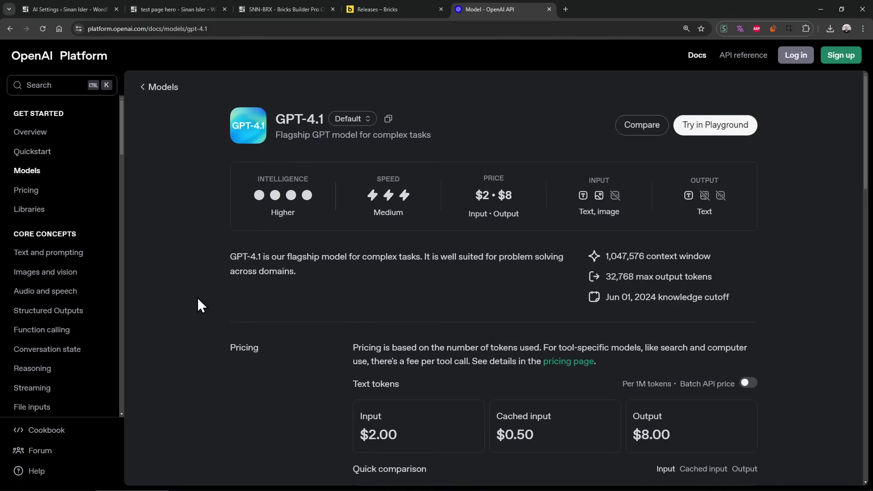
- Highlight GPT-4.1's $2.00 input price and 1,047,576-token context window
scroll(198, 298, down, 3)
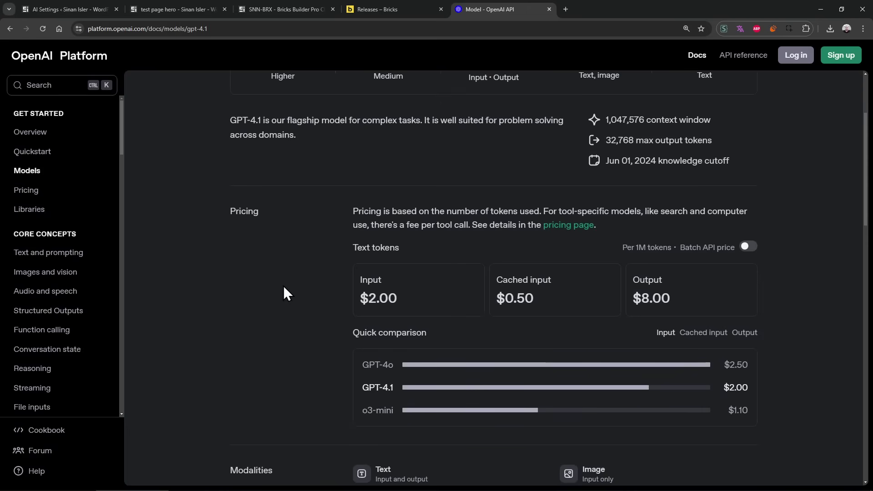
drag(408, 302, 360, 299)
scroll(549, 279, up, 1)
drag(617, 165, 639, 165)
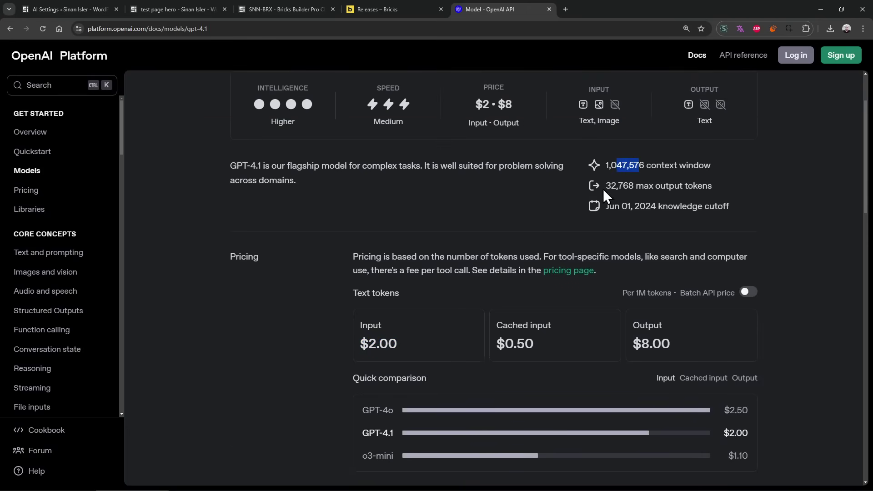
click(603, 189)
drag(635, 165, 599, 165)
- Pick gpt-4.1-mini again from the OpenAI Model suggestion list
click(68, 7)
click(231, 314)
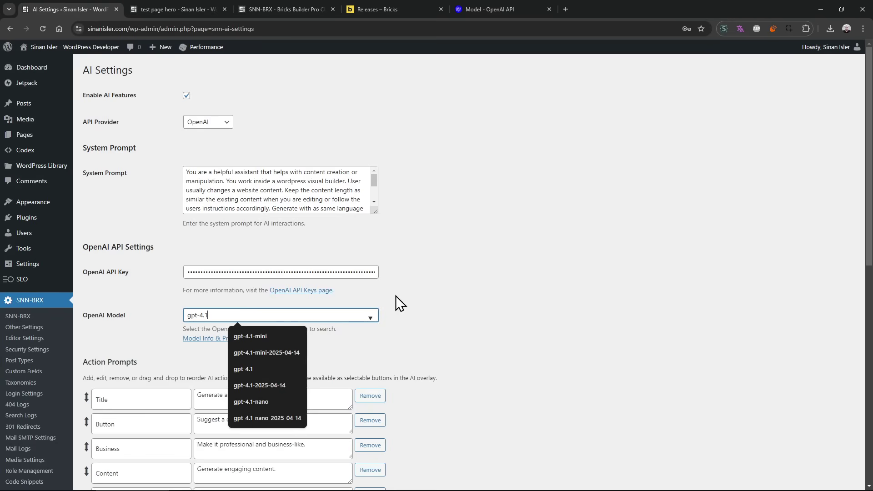
click(495, 261)
scroll(495, 261, down, 2)
click(271, 229)
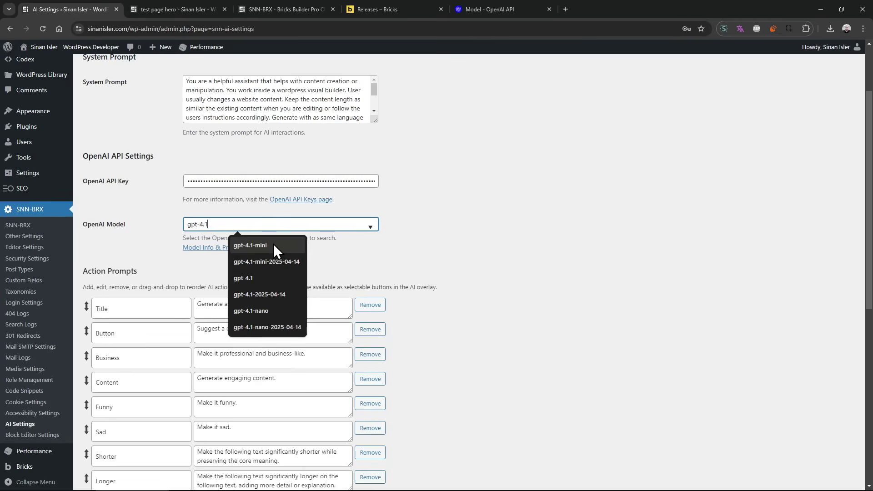
click(272, 245)
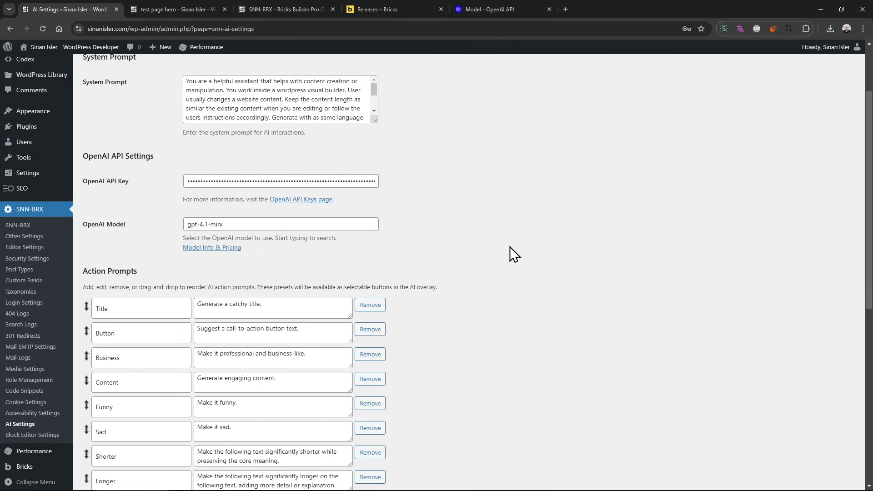
scroll(437, 288, up, 2)
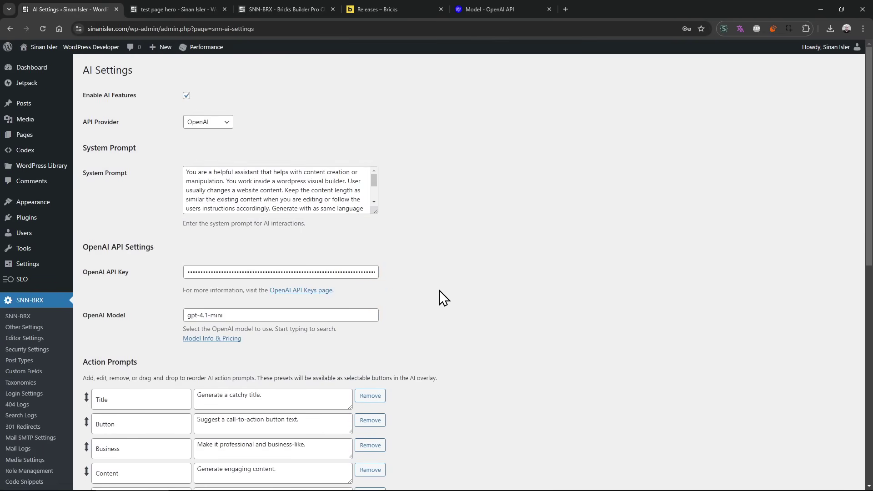